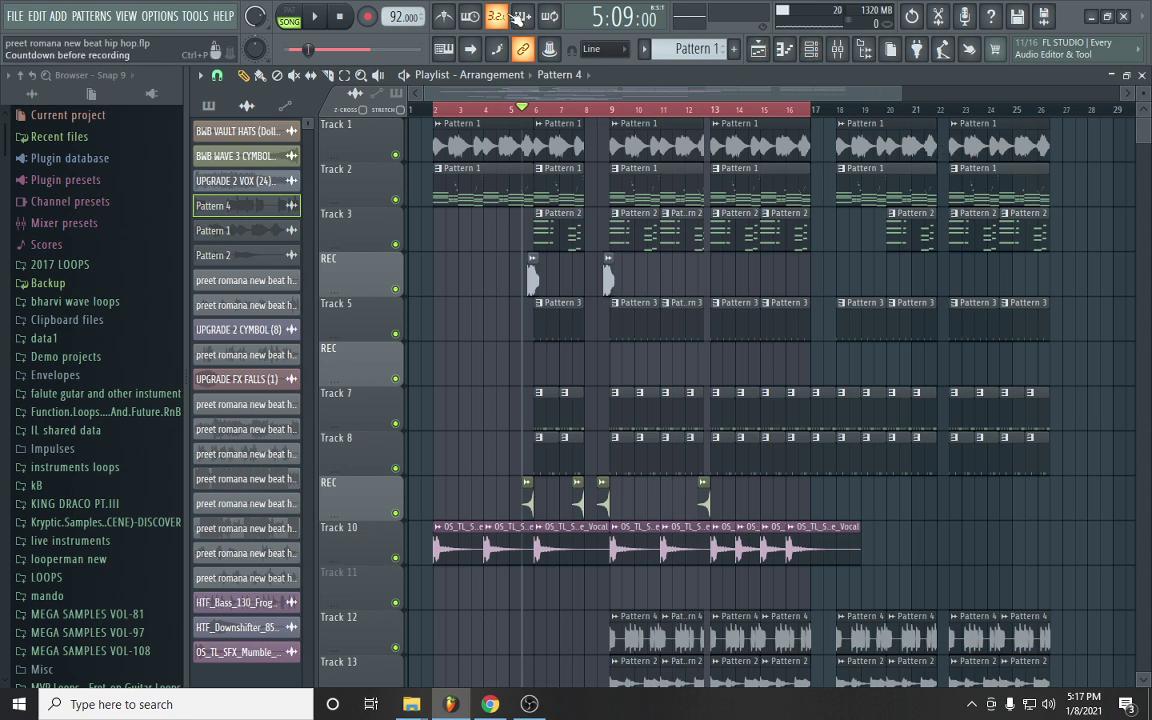
Play the full arrangement from bar 2 to hear the whole beat, and stop playback
{"action": "left_click", "coordinate": [346, 19]}
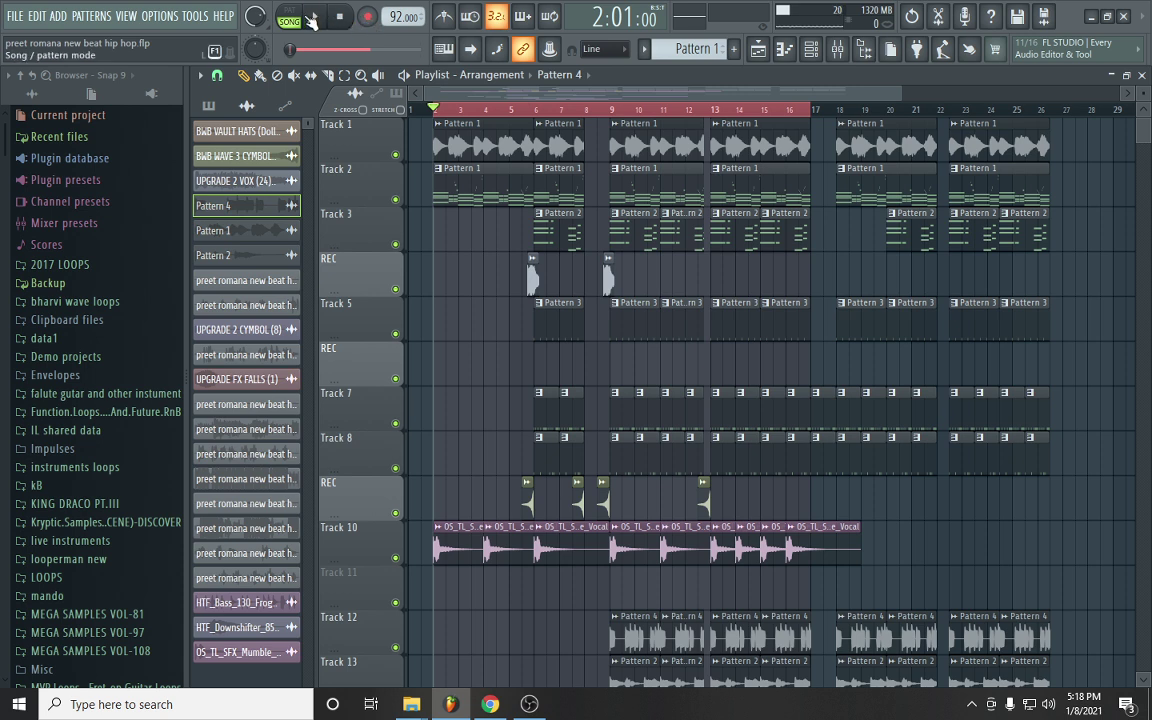
{"action": "left_click", "coordinate": [316, 19]}
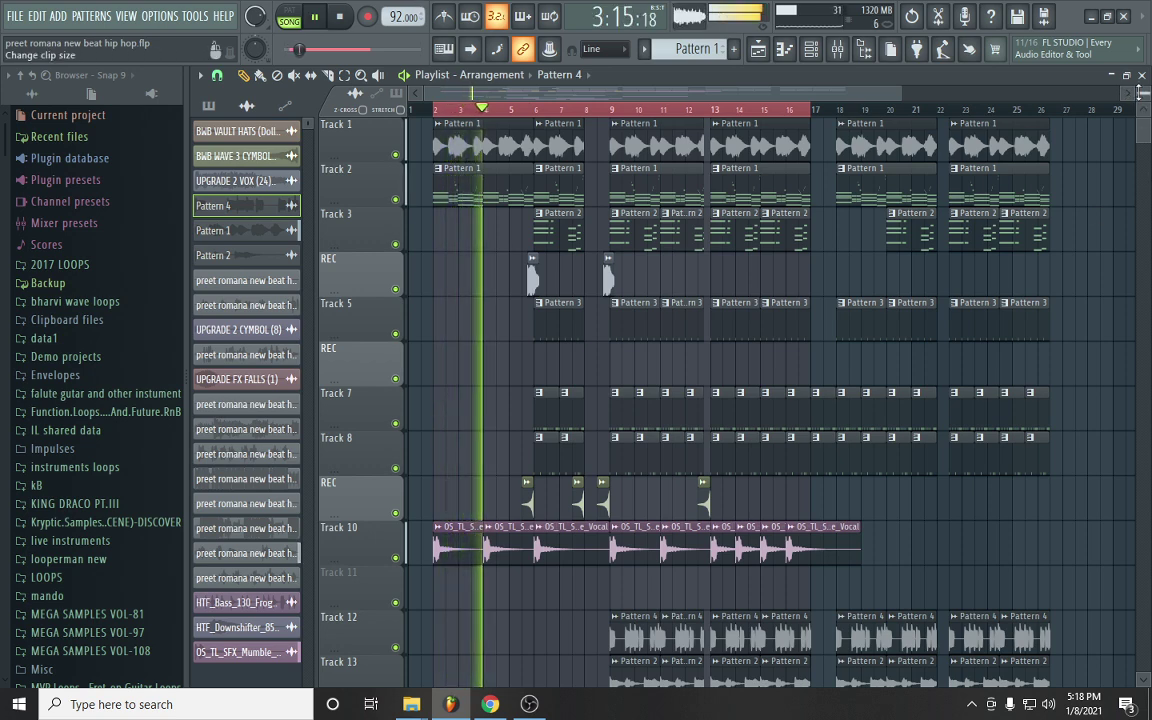
{"action": "scroll", "coordinate": [770, 400], "scroll_direction": "down", "scroll_amount": 4}
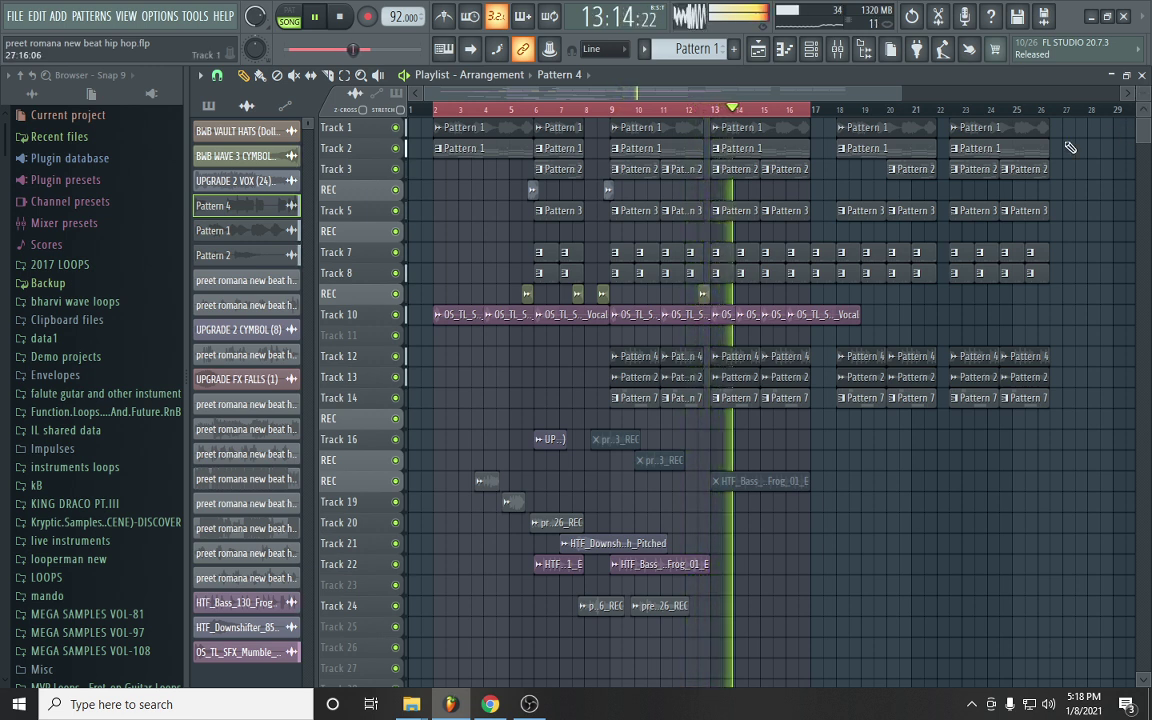
{"action": "scroll", "coordinate": [785, 302], "scroll_direction": "up", "scroll_amount": 5, "text": "alt"}
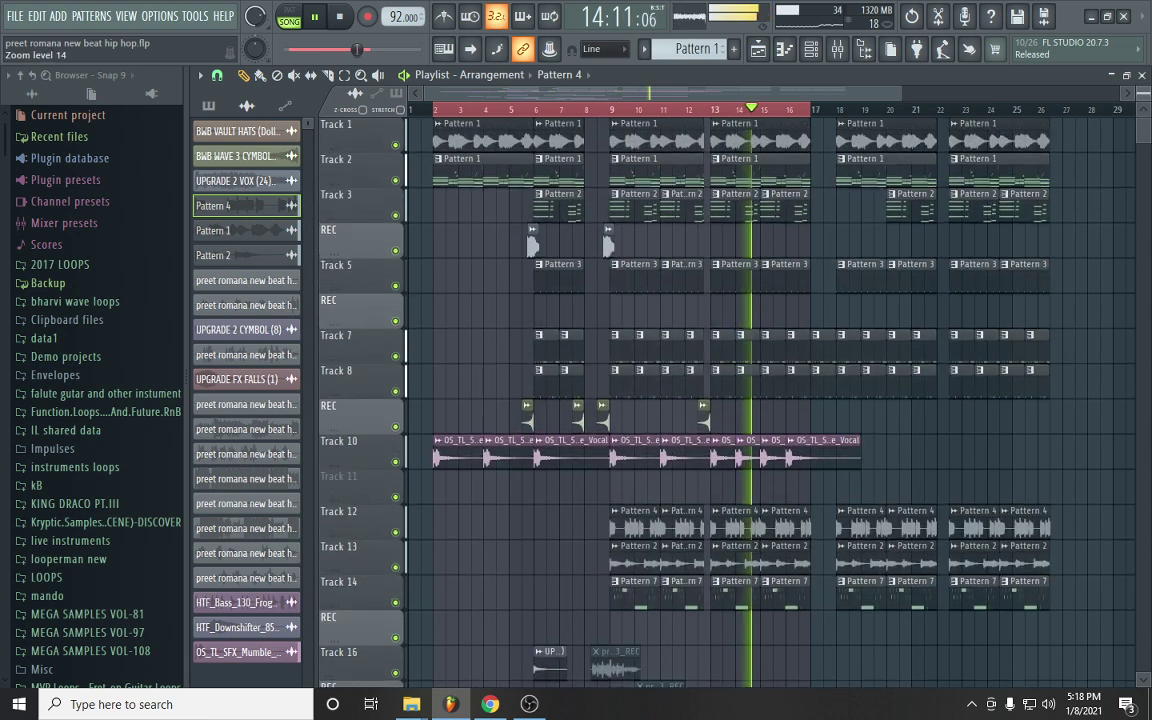
{"action": "scroll", "coordinate": [785, 302], "scroll_direction": "up", "scroll_amount": 4}
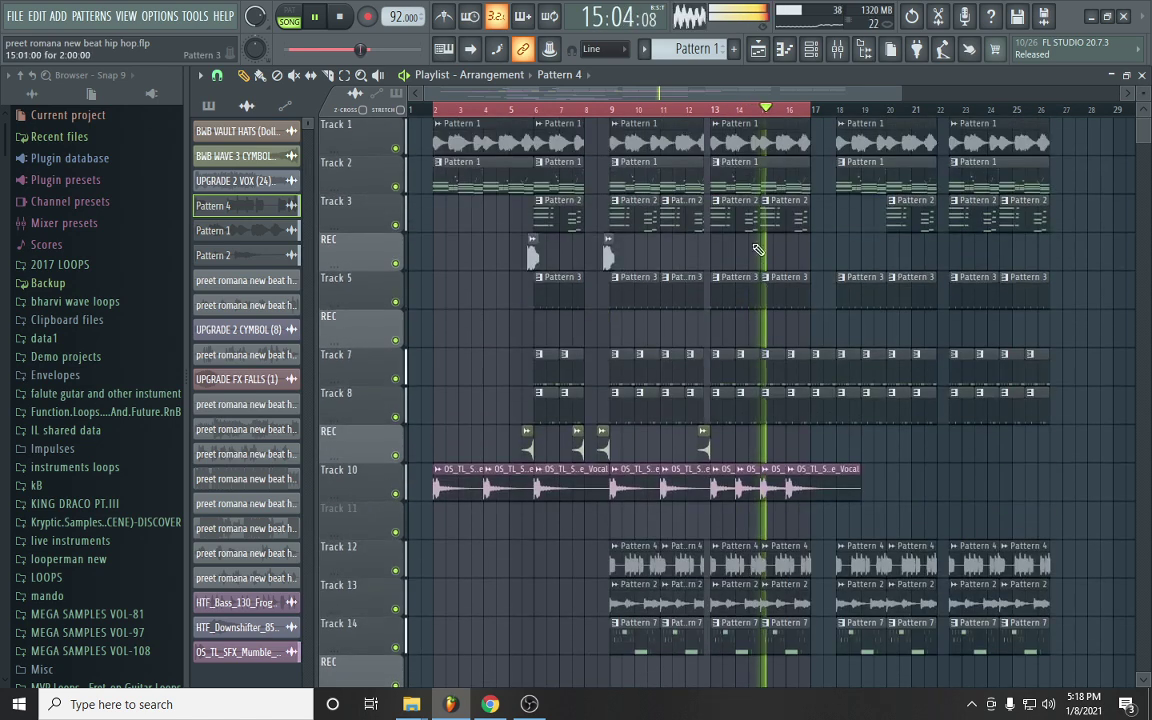
{"action": "left_click", "coordinate": [344, 20]}
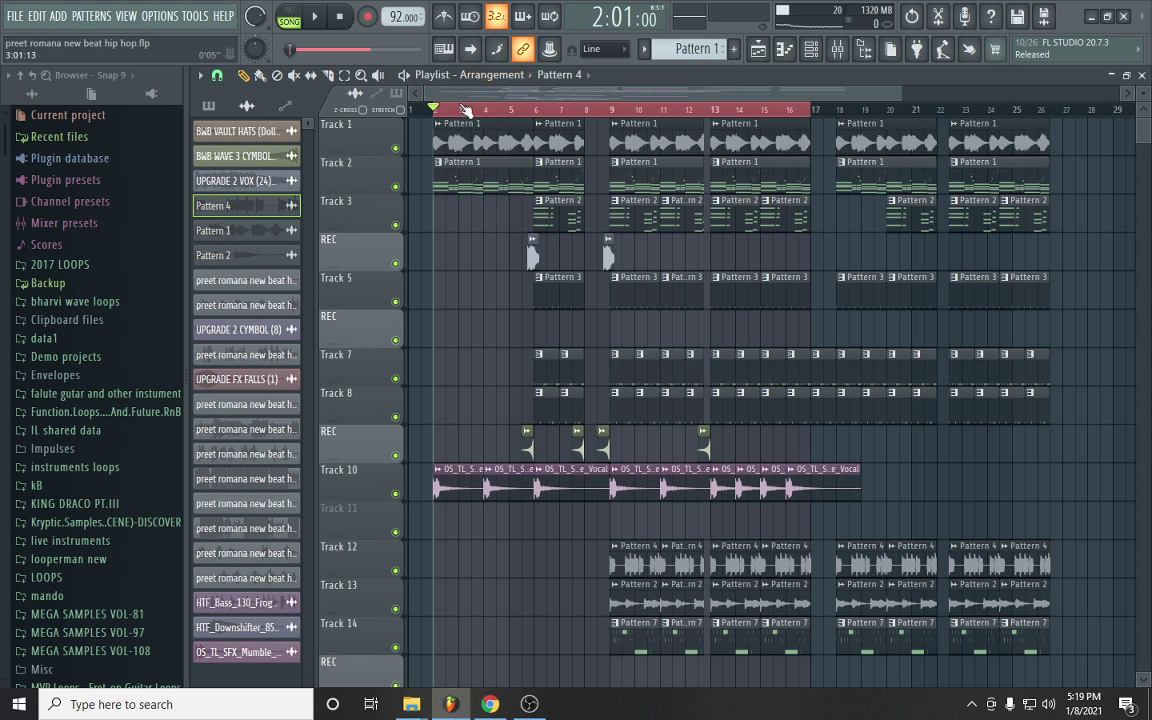
Solo Track 2, play its Pattern 1 chords in the piano roll, and return to the playlist
{"action": "scroll", "coordinate": [463, 110], "scroll_direction": "up", "scroll_amount": 4}
{"action": "right_click", "coordinate": [395, 189]}
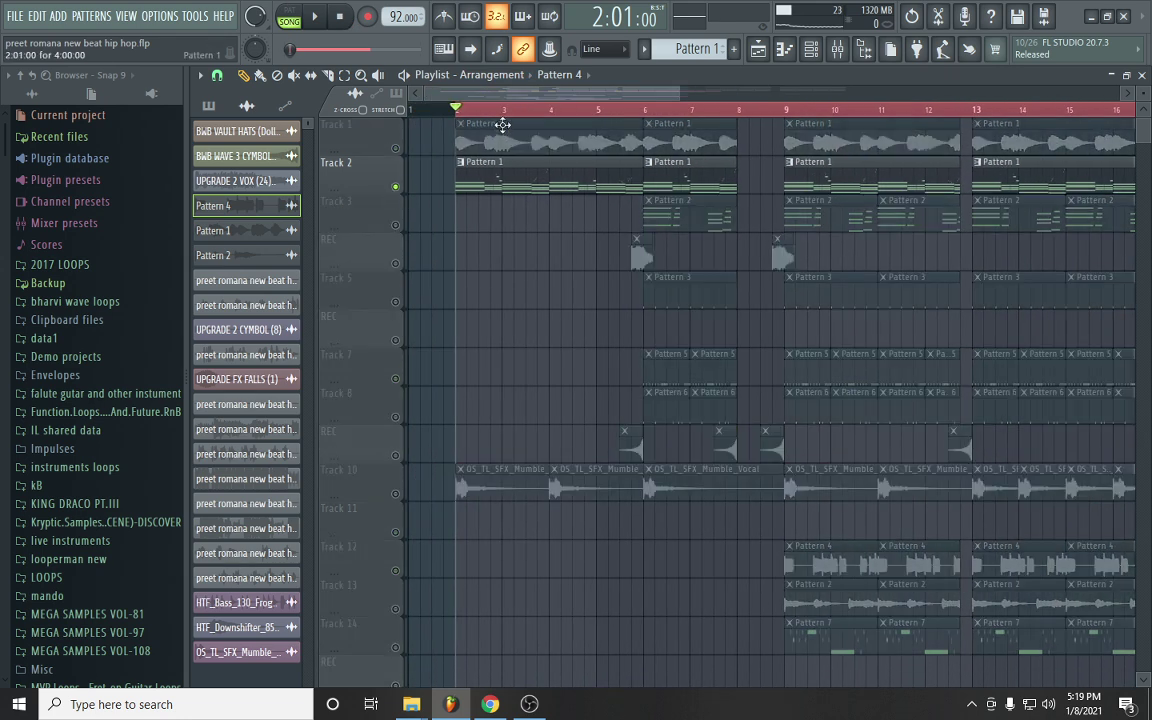
{"action": "double_click", "coordinate": [482, 183]}
{"action": "scroll", "coordinate": [470, 170], "scroll_direction": "up", "scroll_amount": 4}
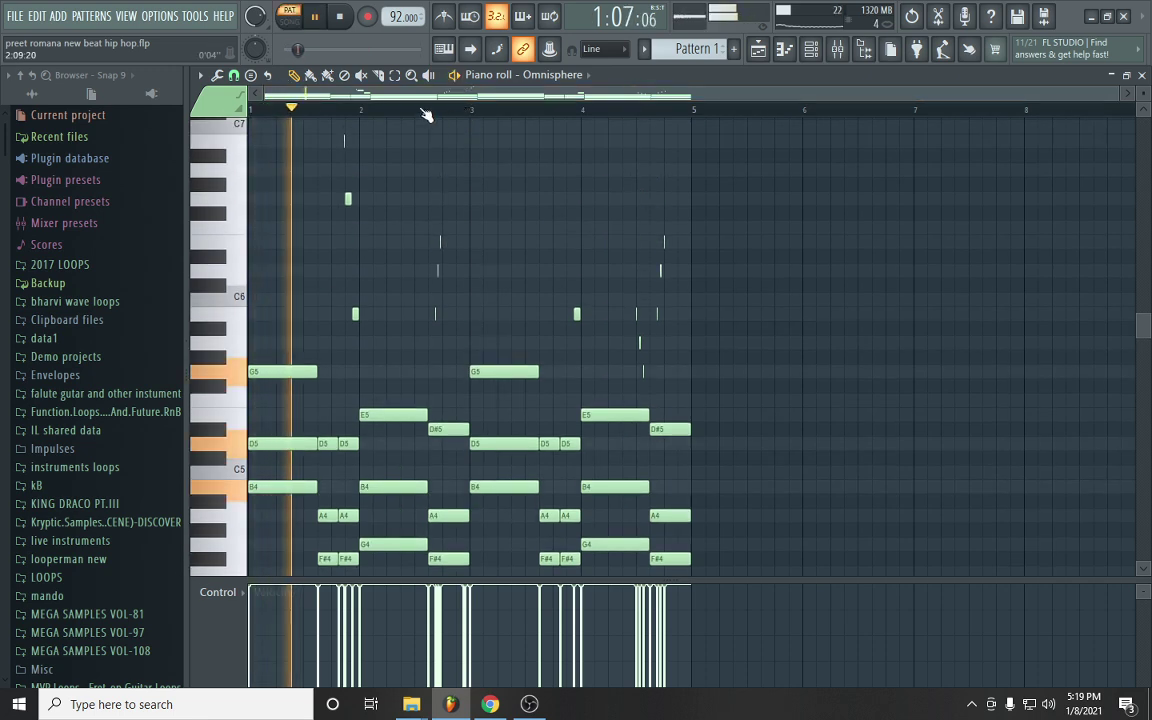
{"action": "scroll", "coordinate": [467, 233], "scroll_direction": "down", "scroll_amount": 3}
{"action": "scroll", "coordinate": [563, 278], "scroll_direction": "down", "scroll_amount": 1}
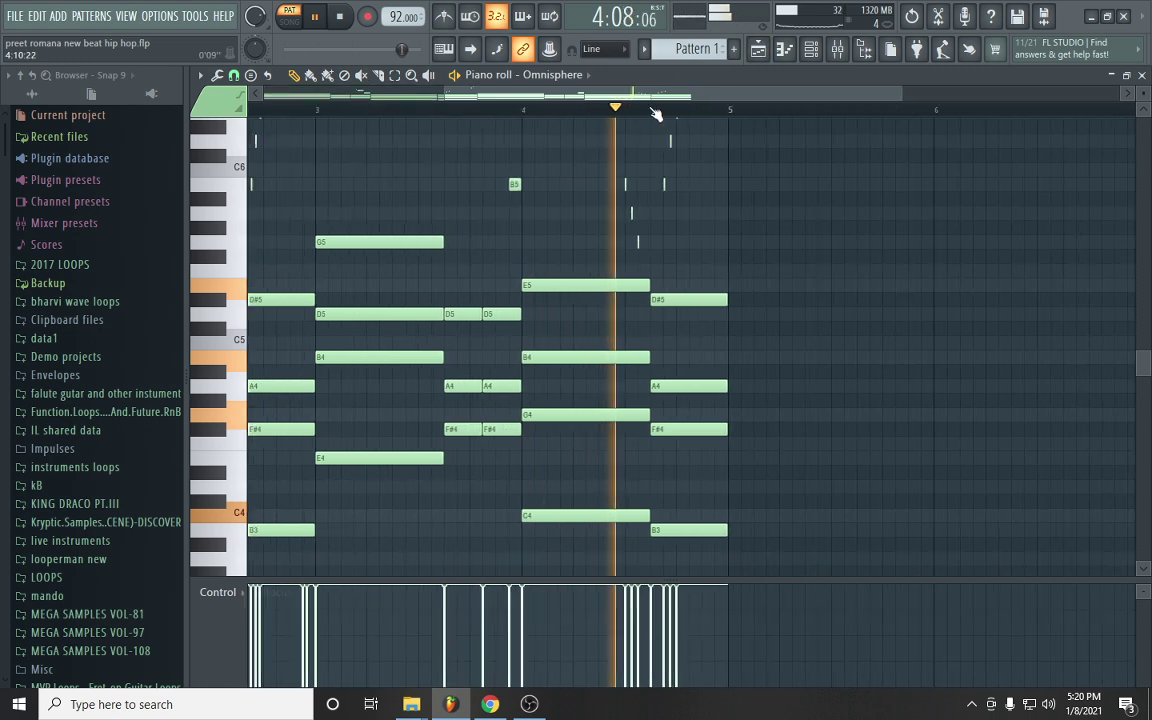
{"action": "key", "text": "F5"}
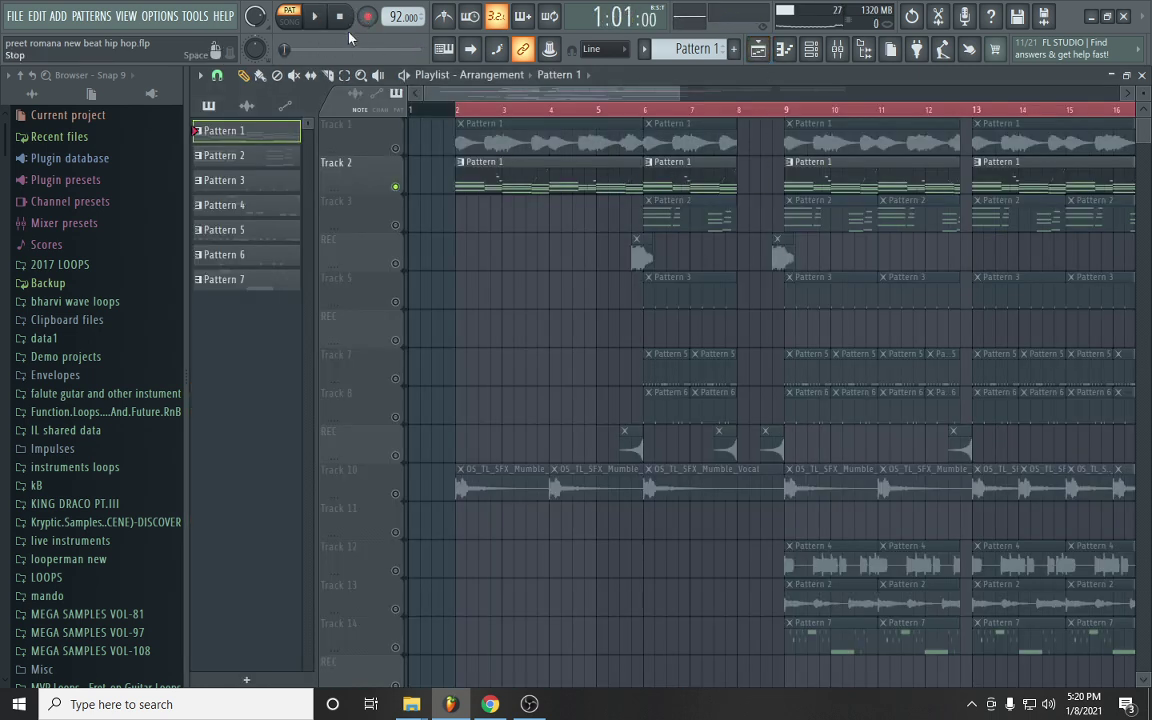
{"action": "scroll", "coordinate": [463, 120], "scroll_direction": "up", "scroll_amount": 1}
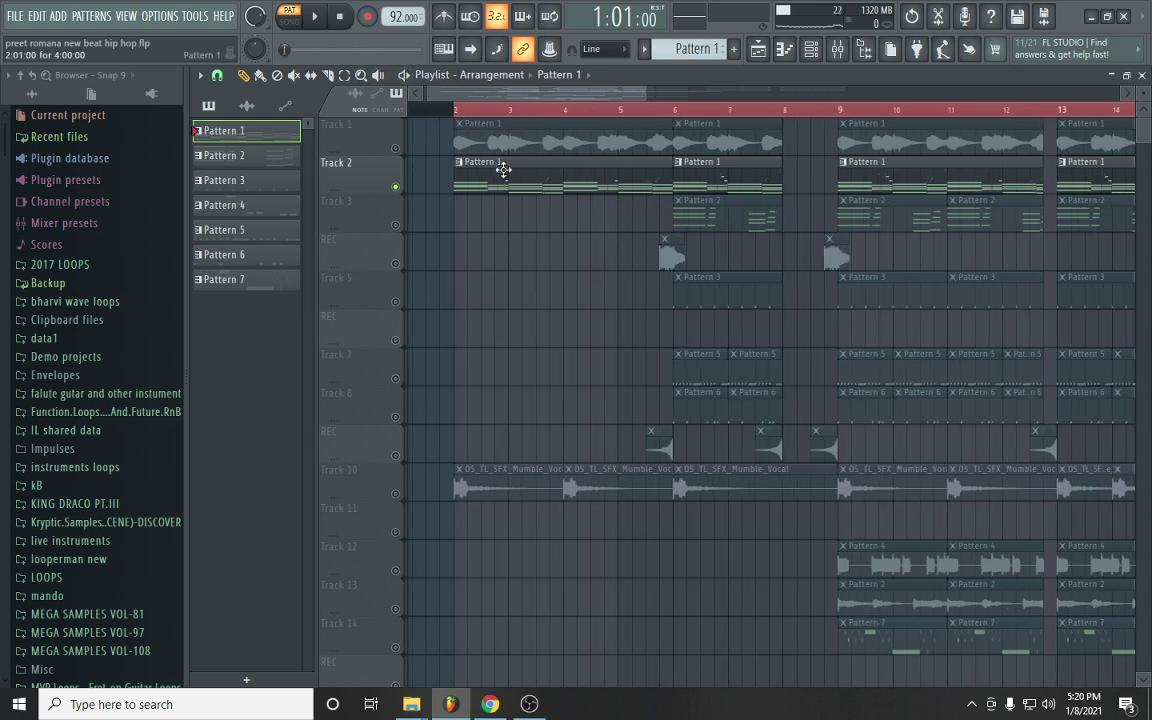
Show the render options for Pattern 1 and play the rendered Pattern 1 audio on Track 1 alone
{"action": "right_click", "coordinate": [282, 140]}
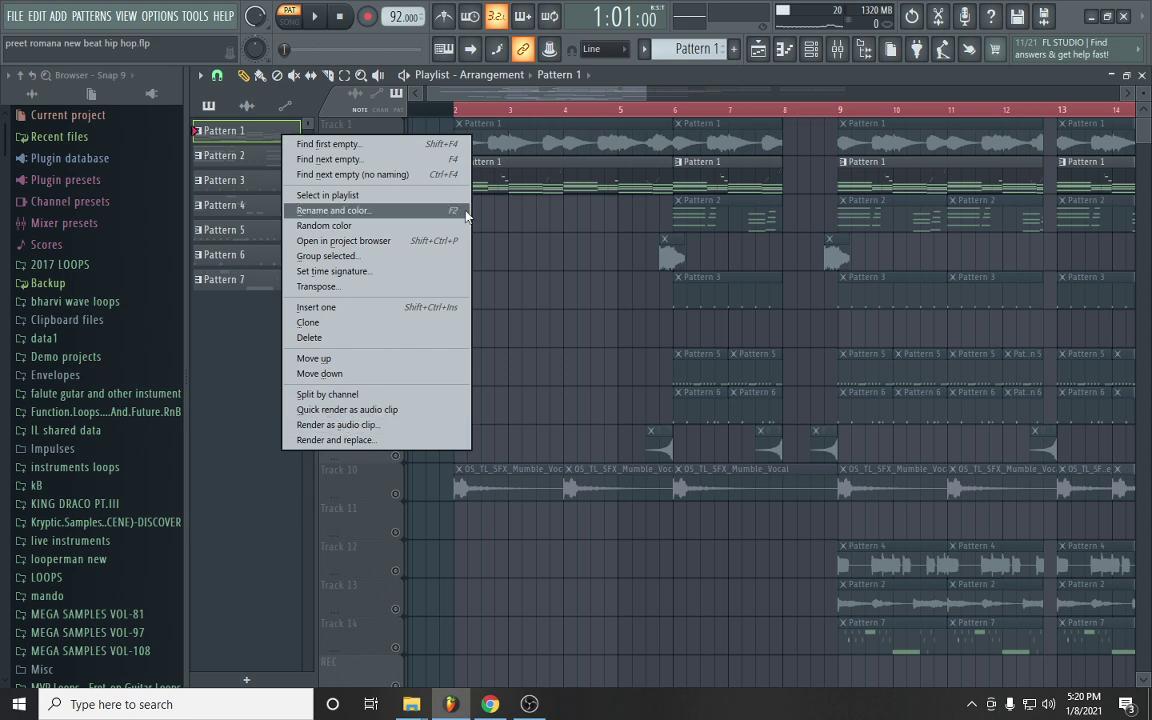
{"action": "left_click", "coordinate": [549, 91]}
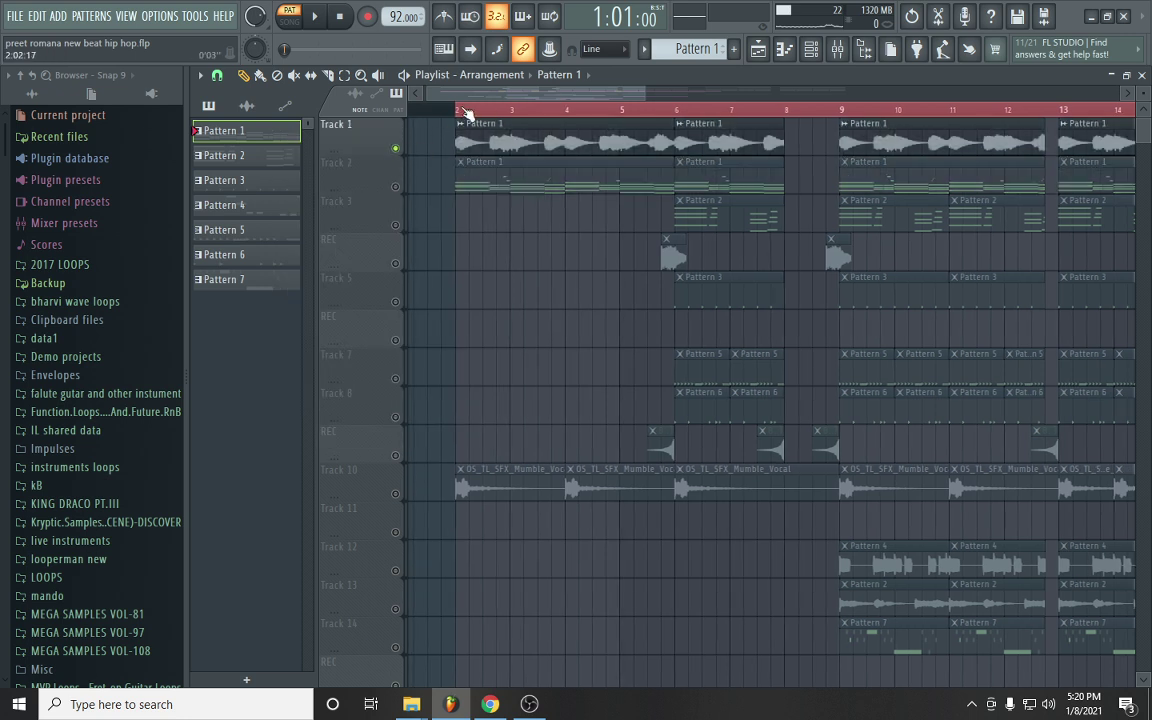
{"action": "key", "text": "space"}
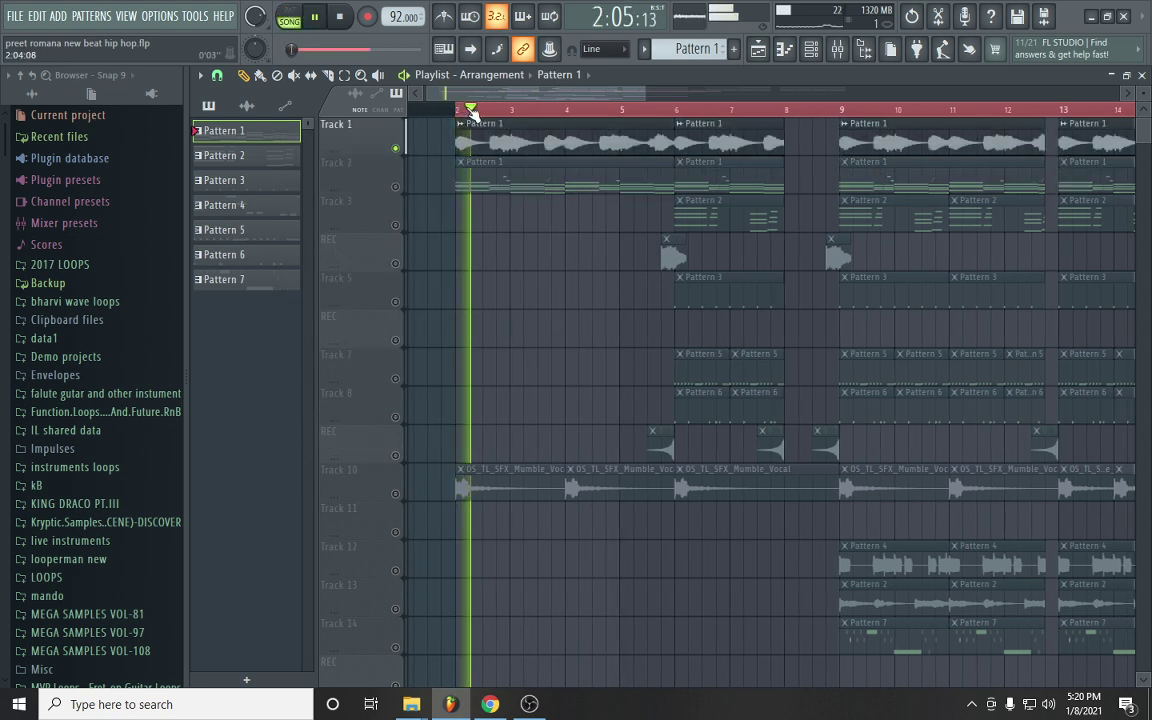
{"action": "key", "text": "space"}
Reset the time-stretching pitch of Track 1's Pattern 1 audio clip for comparison, play it, and restore the lowered pitch
{"action": "double_click", "coordinate": [539, 134]}
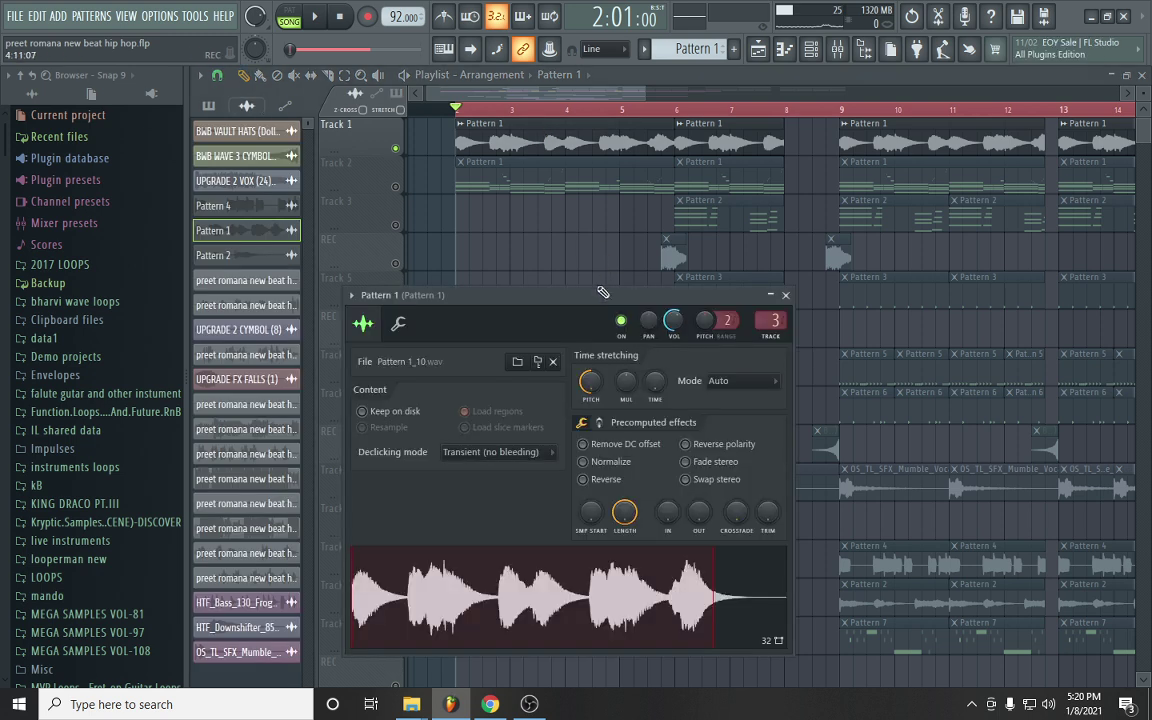
{"action": "left_click", "coordinate": [608, 380]}
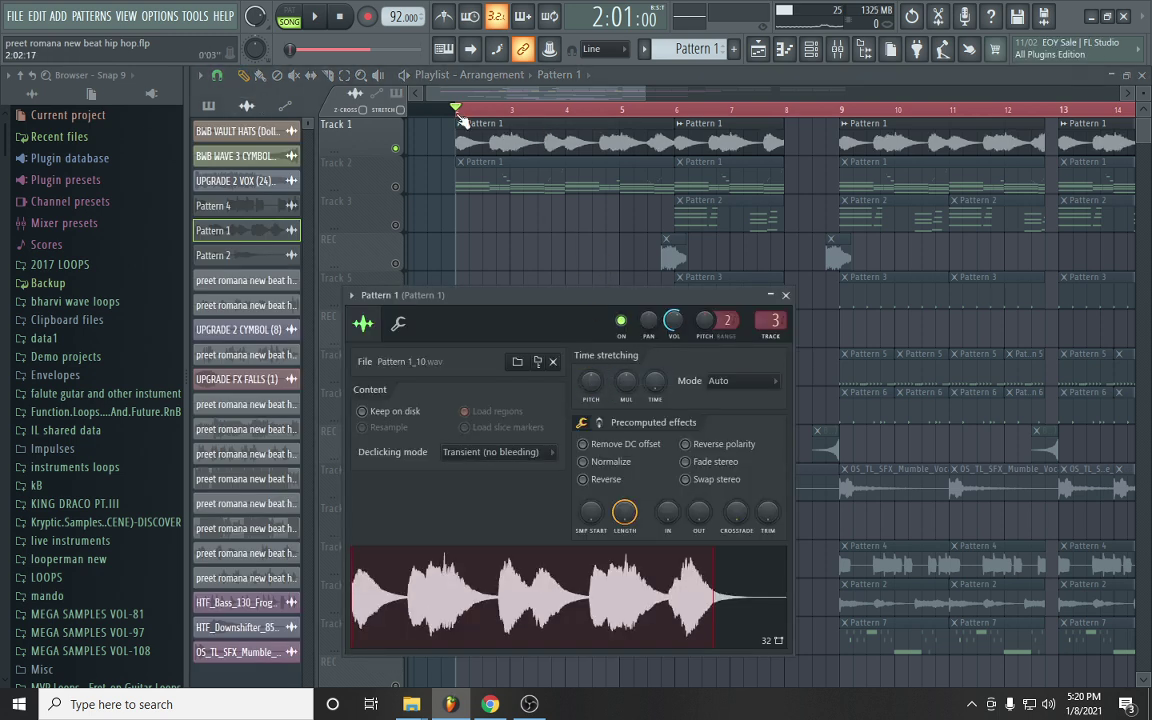
{"action": "key", "text": "space"}
{"action": "key", "text": "space"}
{"action": "key", "text": "space"}
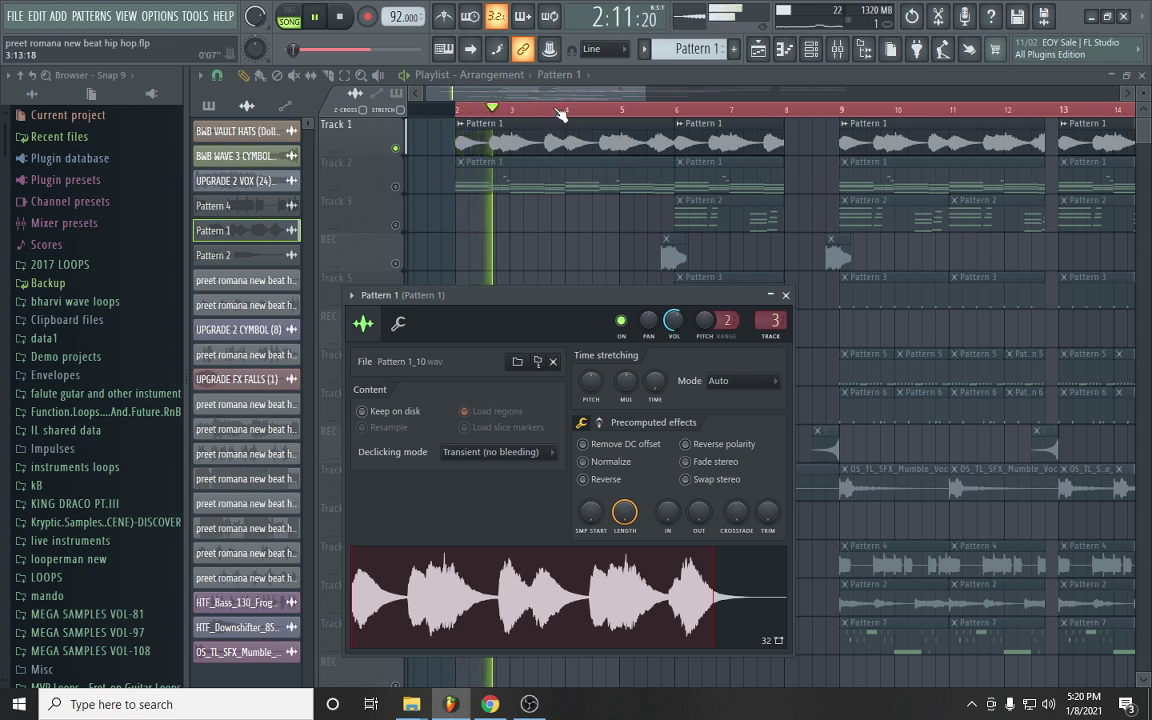
{"action": "key", "text": "space"}
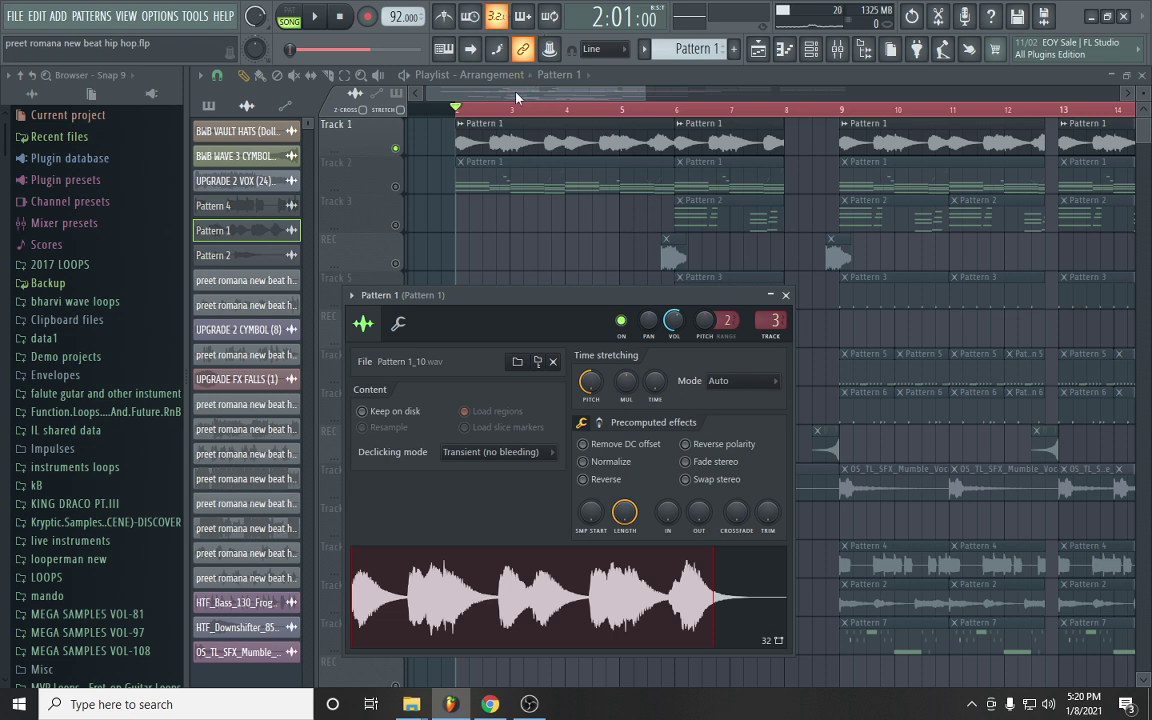
{"action": "key", "text": "space"}
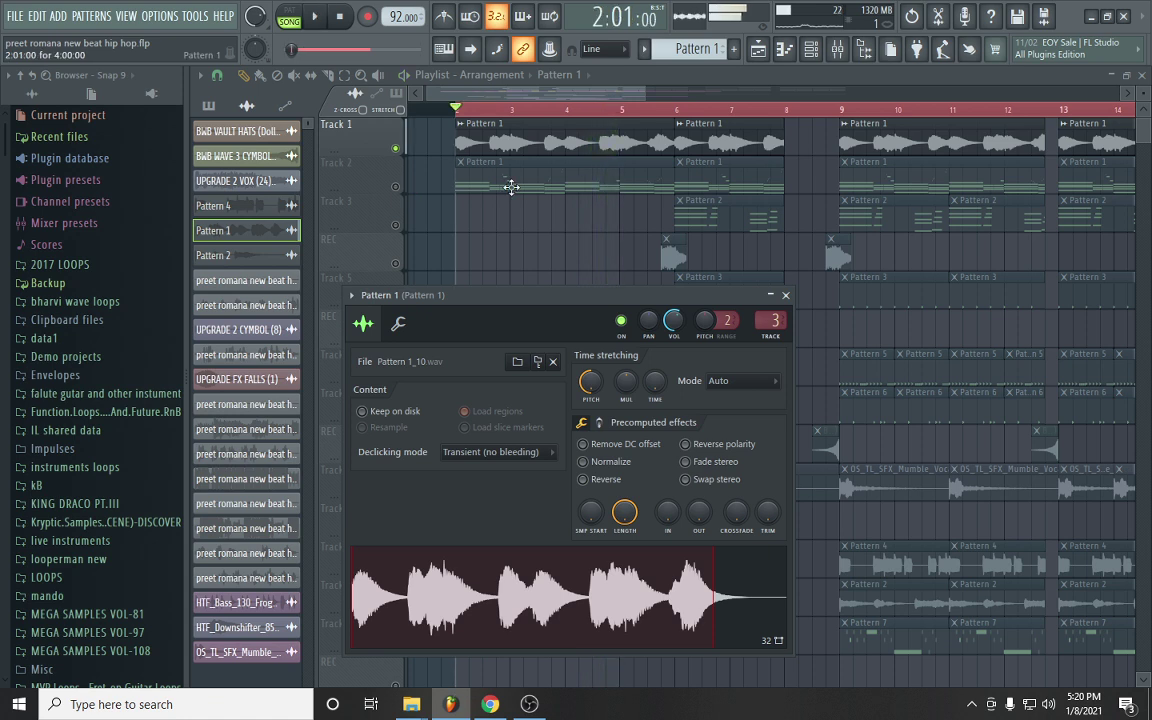
Unmute Track 2 and play its chords together with the audio clips on Track 1
{"action": "left_click", "coordinate": [395, 187]}
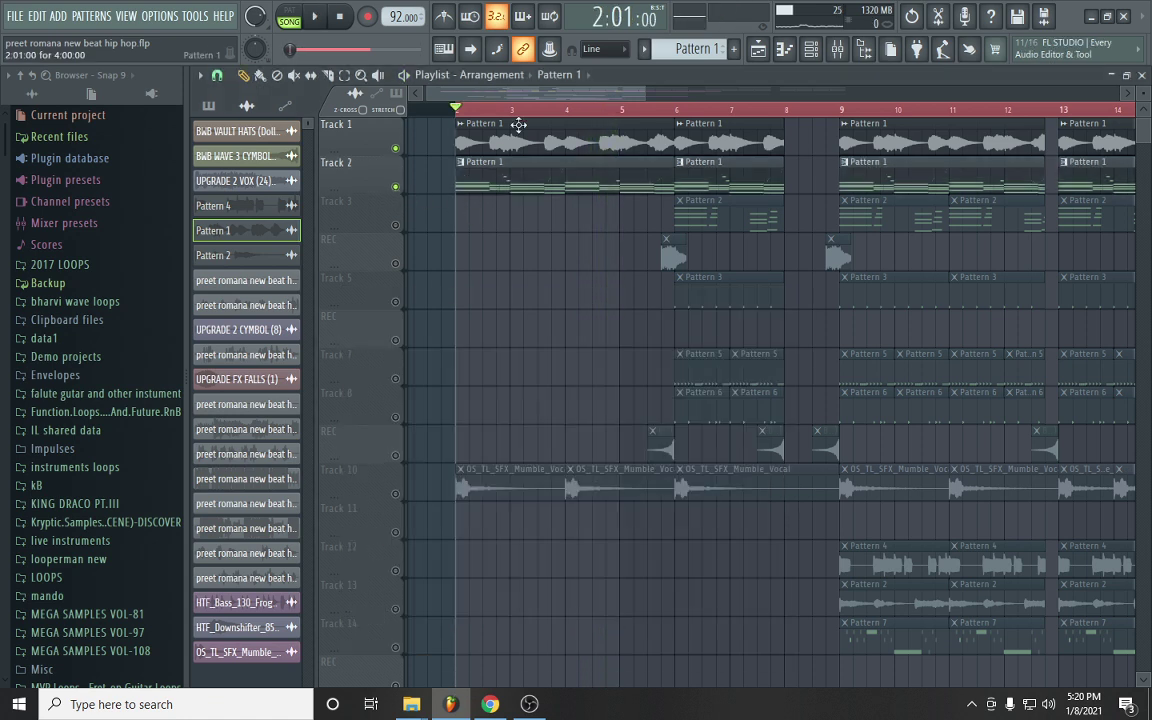
{"action": "key", "text": "space"}
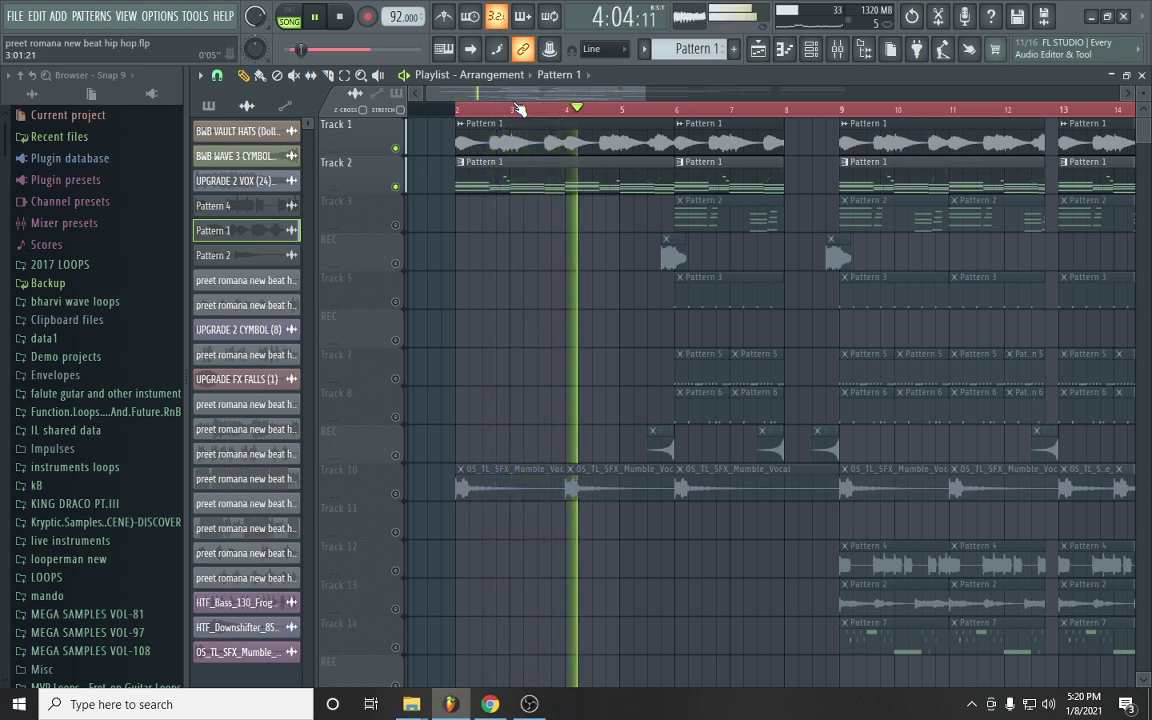
{"action": "key", "text": "space"}
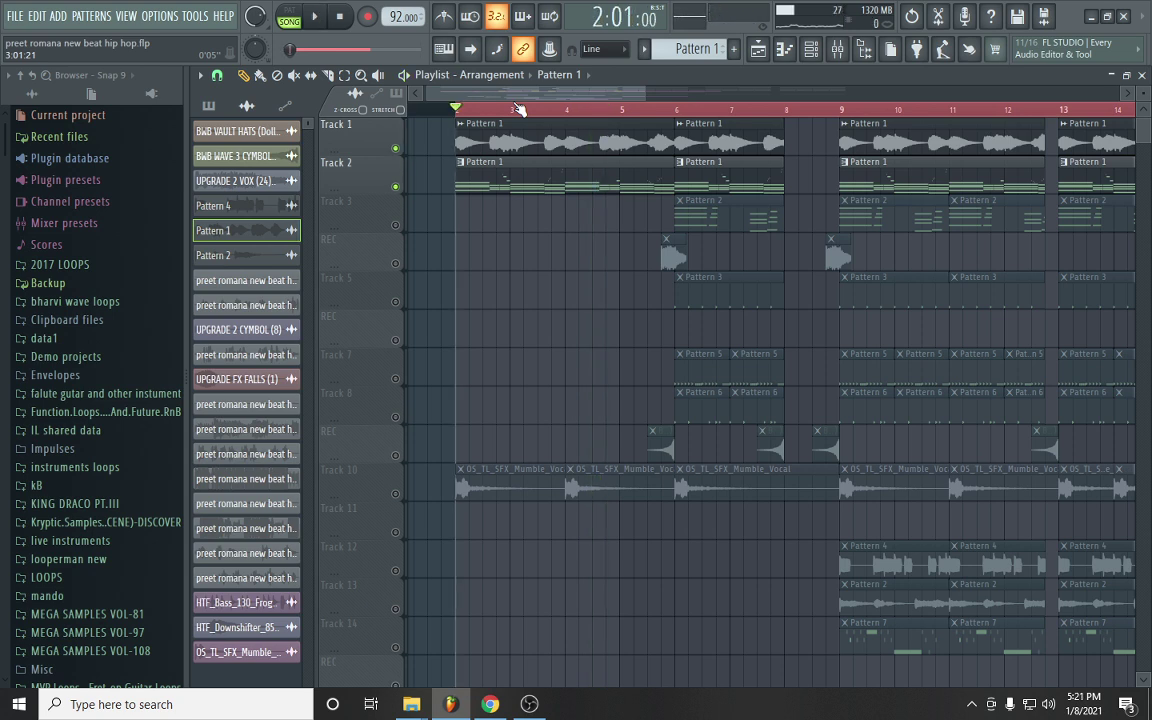
Solo Track 10 and play its OS_TL_SFX_Mumble_Vocal clips
{"action": "scroll", "coordinate": [518, 107], "scroll_direction": "down", "scroll_amount": 3}
{"action": "scroll", "coordinate": [500, 305], "scroll_direction": "down", "scroll_amount": 3}
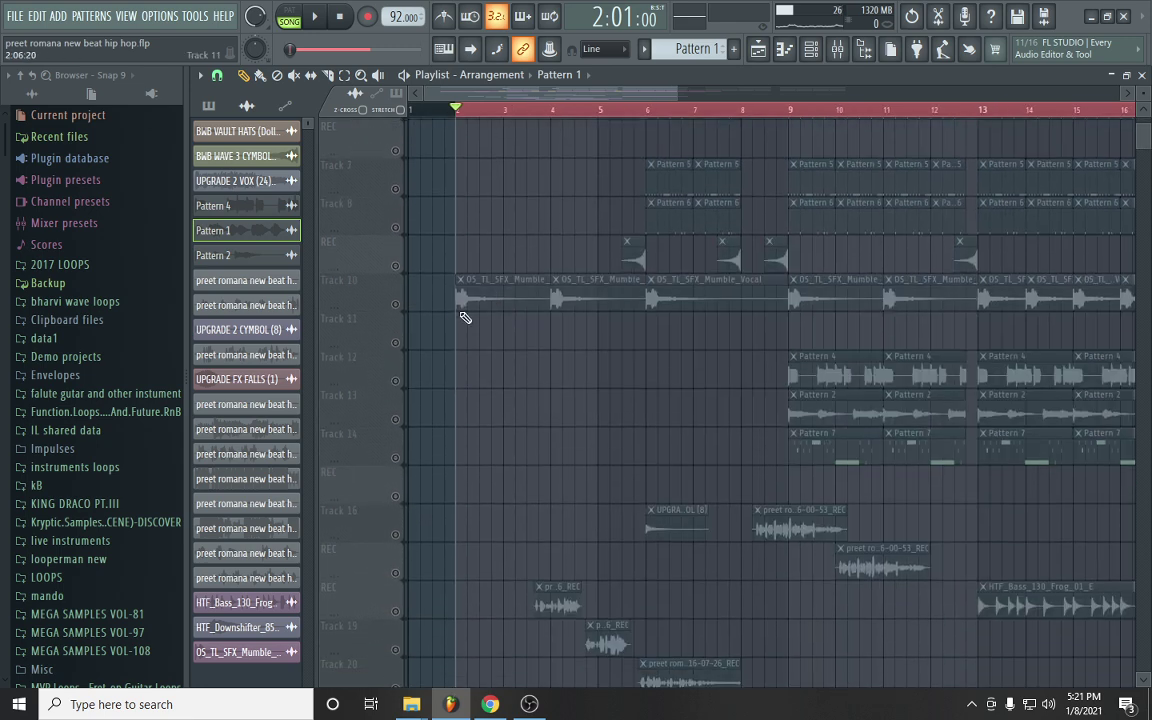
{"action": "left_click", "coordinate": [397, 302]}
{"action": "key", "text": "space"}
{"action": "scroll", "coordinate": [550, 286], "scroll_direction": "up", "scroll_amount": 3}
{"action": "key", "text": "space"}
{"action": "scroll", "coordinate": [548, 288], "scroll_direction": "up", "scroll_amount": 1}
Unmute Tracks 2 and 1 and play them together with the vocal effect on Track 10
{"action": "left_click", "coordinate": [395, 186]}
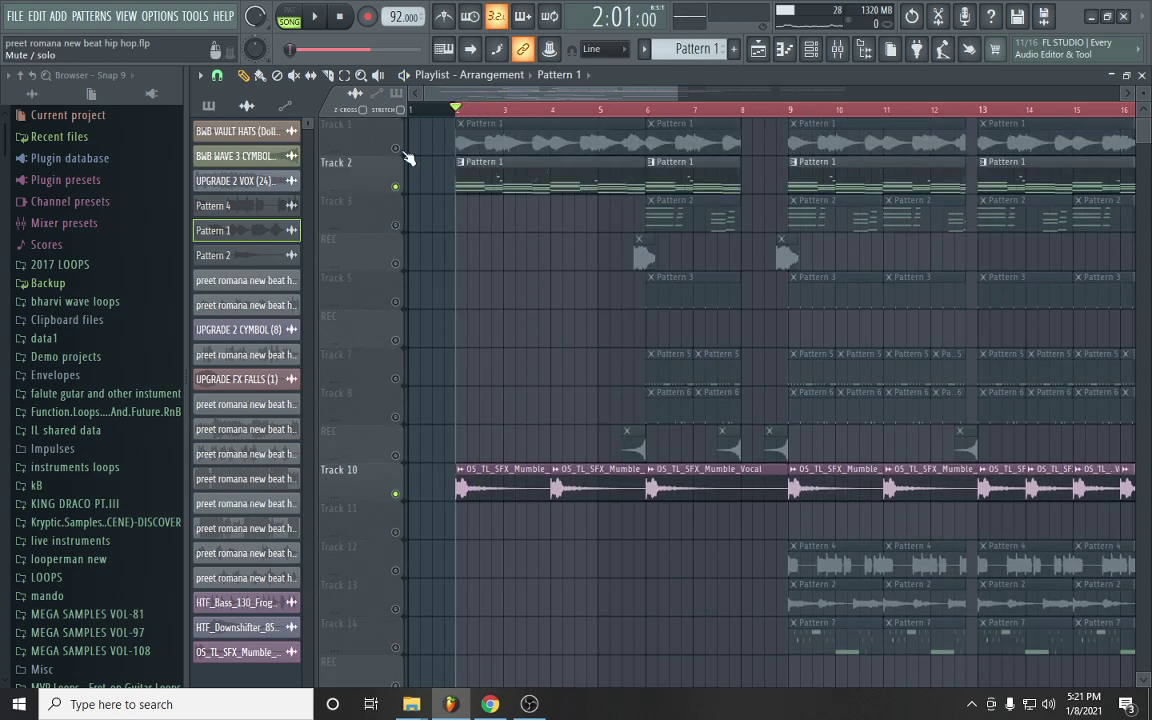
{"action": "left_click", "coordinate": [396, 148]}
{"action": "key", "text": "space"}
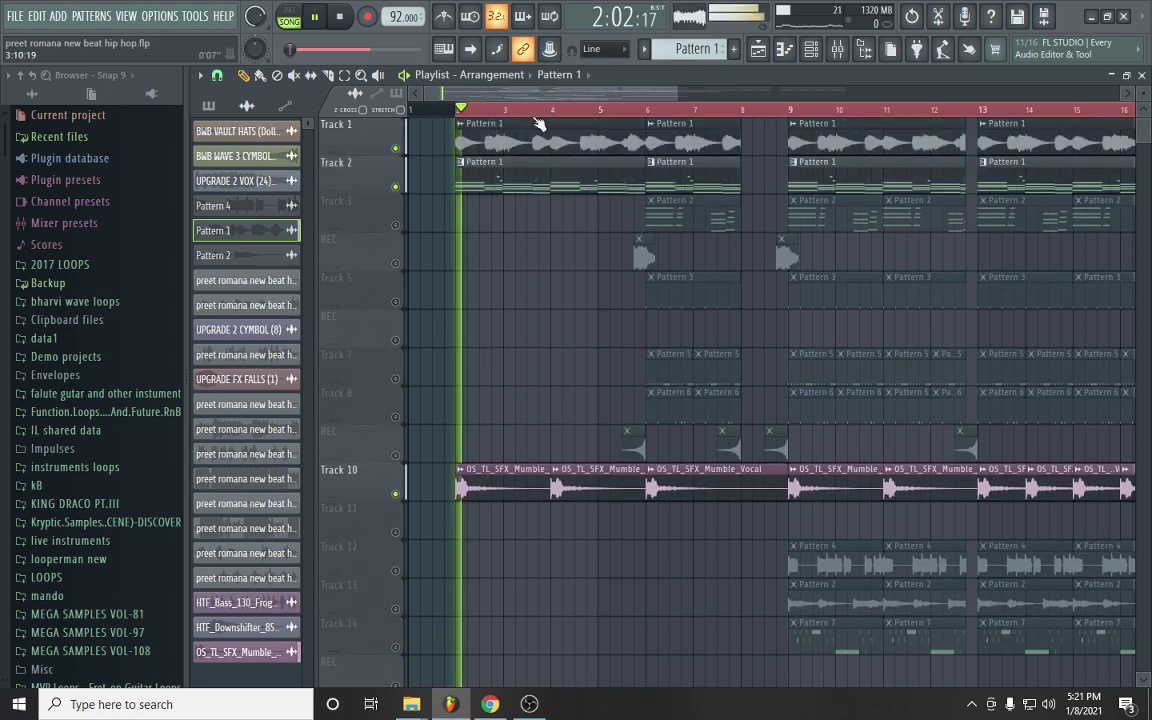
{"action": "scroll", "coordinate": [510, 319], "scroll_direction": "down", "scroll_amount": 10}
{"action": "scroll", "coordinate": [510, 319], "scroll_direction": "up", "scroll_amount": 9}
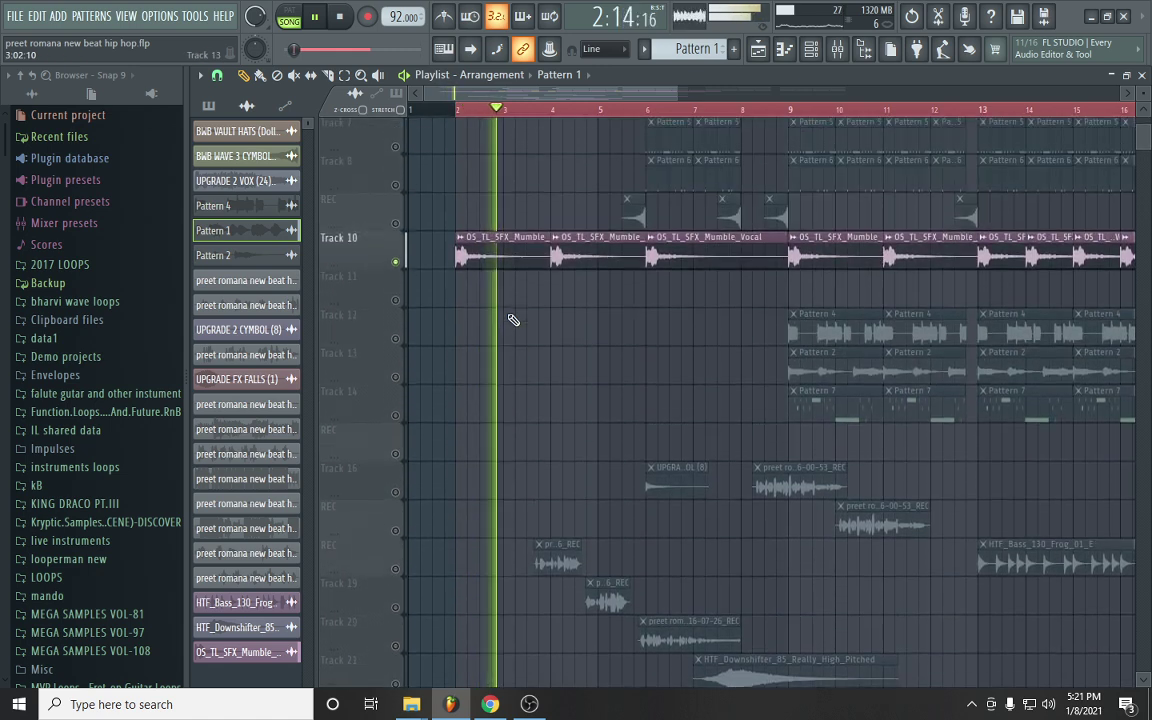
{"action": "scroll", "coordinate": [530, 117], "scroll_direction": "down", "scroll_amount": 2}
{"action": "scroll", "coordinate": [522, 239], "scroll_direction": "down", "scroll_amount": 4}
{"action": "scroll", "coordinate": [522, 239], "scroll_direction": "up", "scroll_amount": 7}
{"action": "key", "text": "space"}
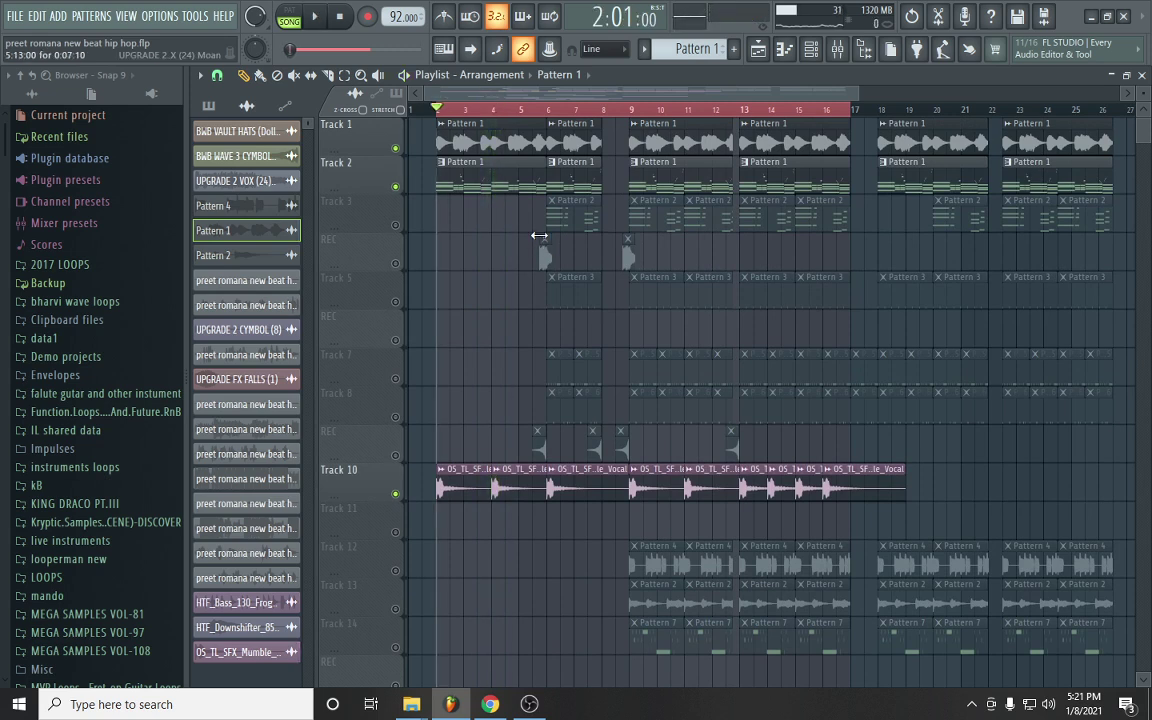
Inspect the mixer tracks and the sample settings of the Pattern 1 audio clip on Track 1
{"action": "left_click", "coordinate": [836, 54]}
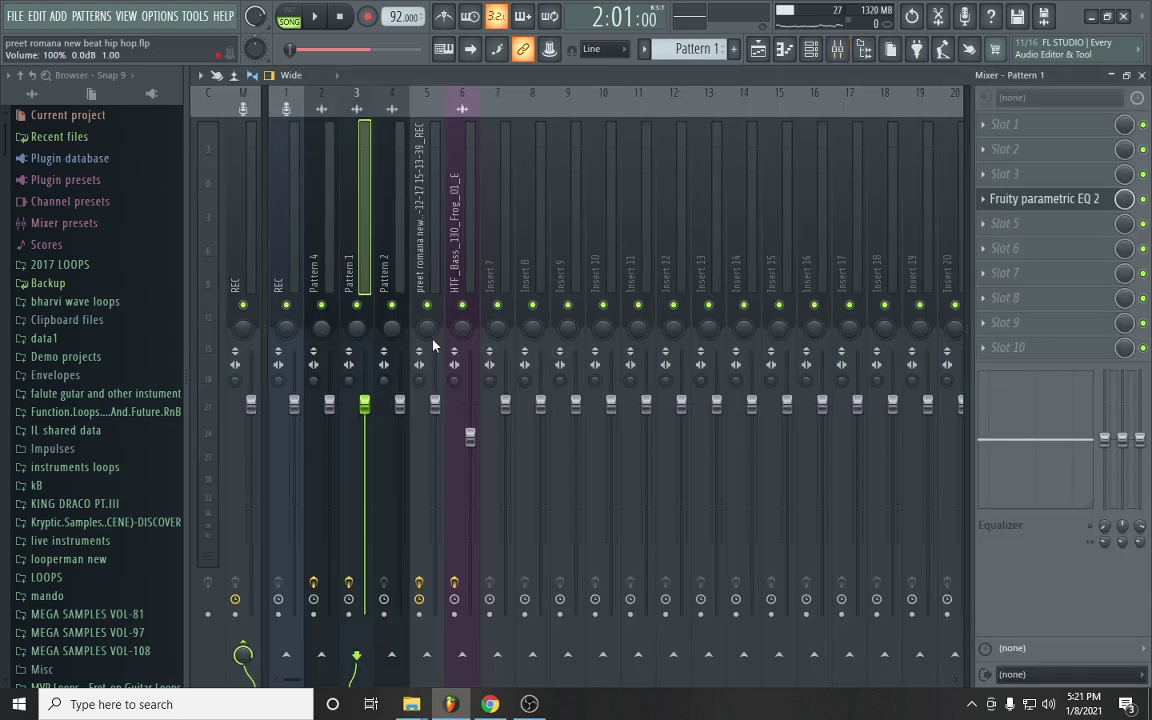
{"action": "left_click", "coordinate": [759, 51]}
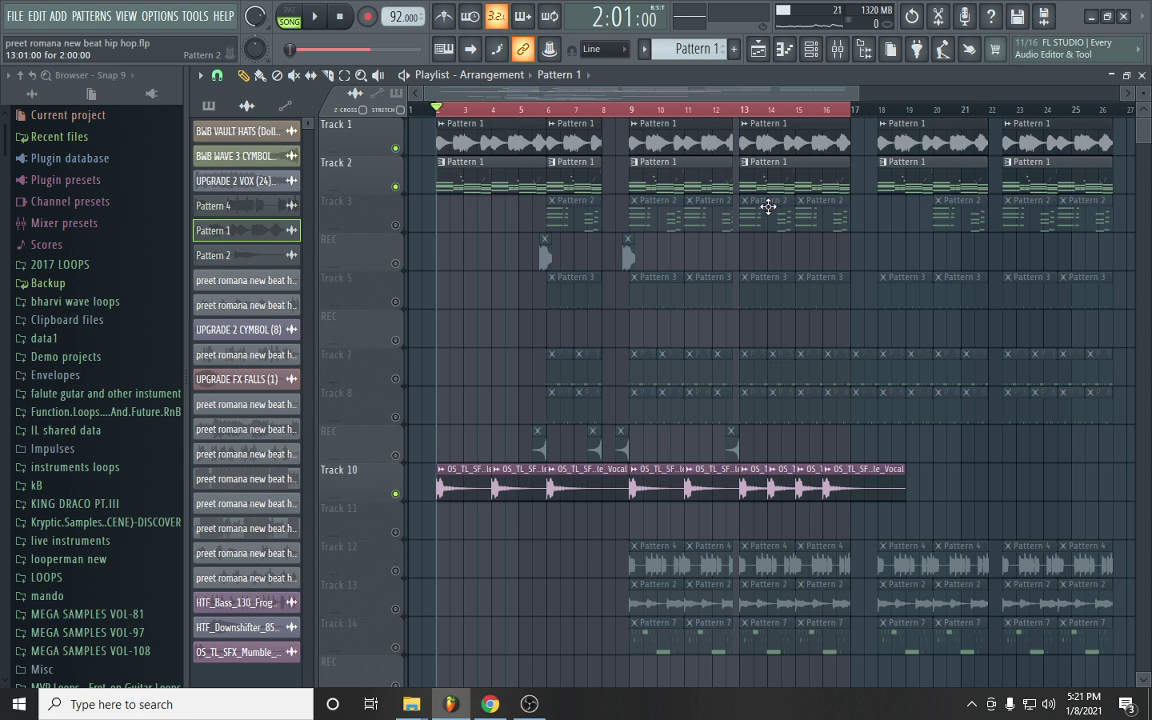
{"action": "double_click", "coordinate": [684, 150]}
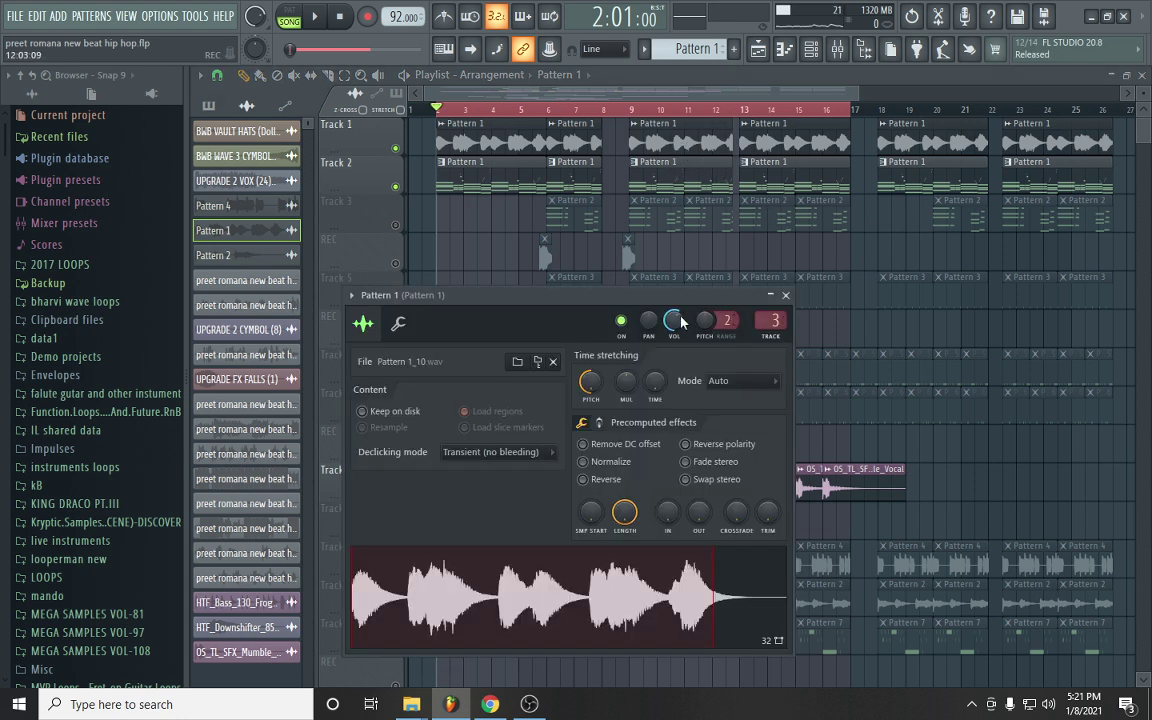
{"action": "left_click", "coordinate": [620, 77]}
Solo the REC track above Track 19, unmute Tracks 19 and 20, and play the vocal recordings from just before bar 4
{"action": "scroll", "coordinate": [472, 120], "scroll_direction": "up", "scroll_amount": 3}
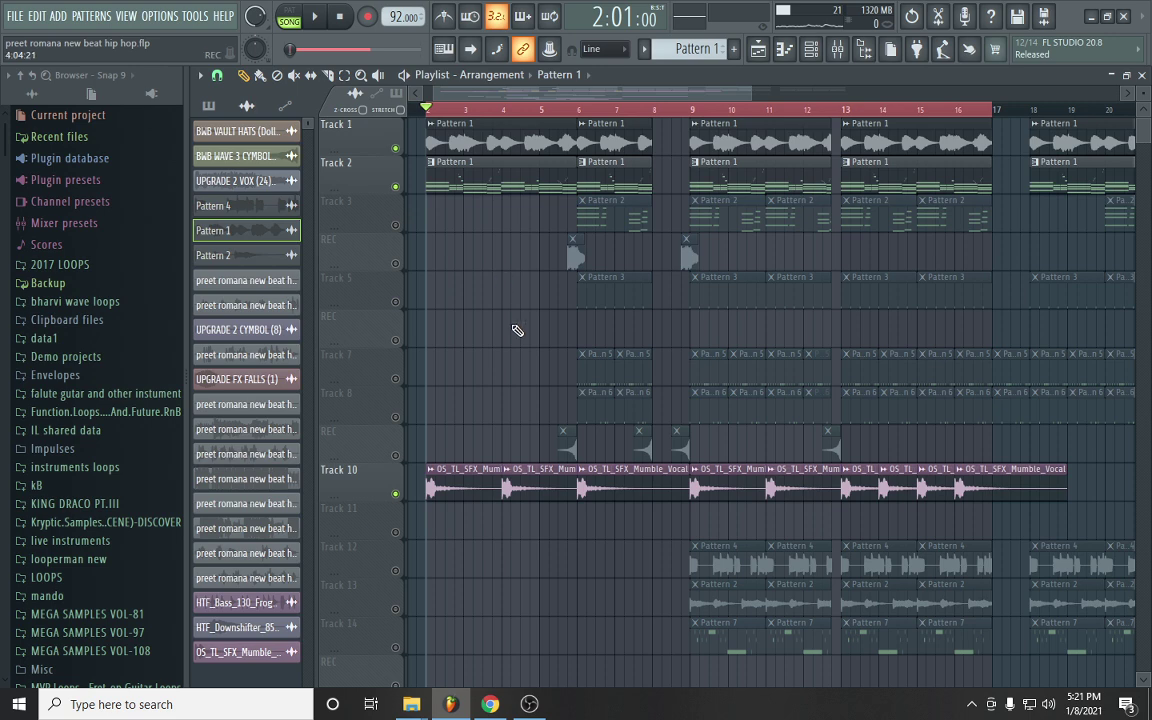
{"action": "scroll", "coordinate": [514, 333], "scroll_direction": "down", "scroll_amount": 3}
{"action": "scroll", "coordinate": [400, 384], "scroll_direction": "down", "scroll_amount": 5}
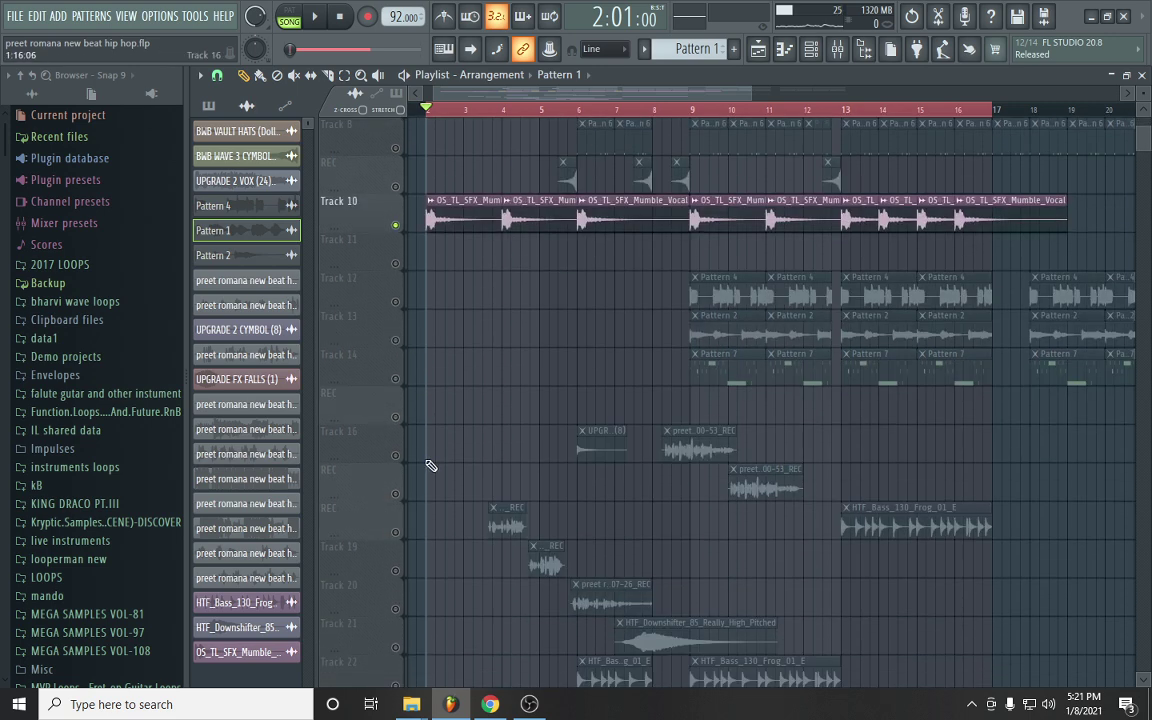
{"action": "right_click", "coordinate": [397, 495]}
{"action": "left_click", "coordinate": [495, 110]}
{"action": "key", "text": "space"}
{"action": "scroll", "coordinate": [499, 111], "scroll_direction": "up", "scroll_amount": 2}
{"action": "scroll", "coordinate": [499, 111], "scroll_direction": "down", "scroll_amount": 1}
{"action": "scroll", "coordinate": [442, 420], "scroll_direction": "down", "scroll_amount": 3}
{"action": "left_click", "coordinate": [396, 417]}
{"action": "left_click", "coordinate": [396, 455]}
{"action": "scroll", "coordinate": [560, 116], "scroll_direction": "down", "scroll_amount": 1}
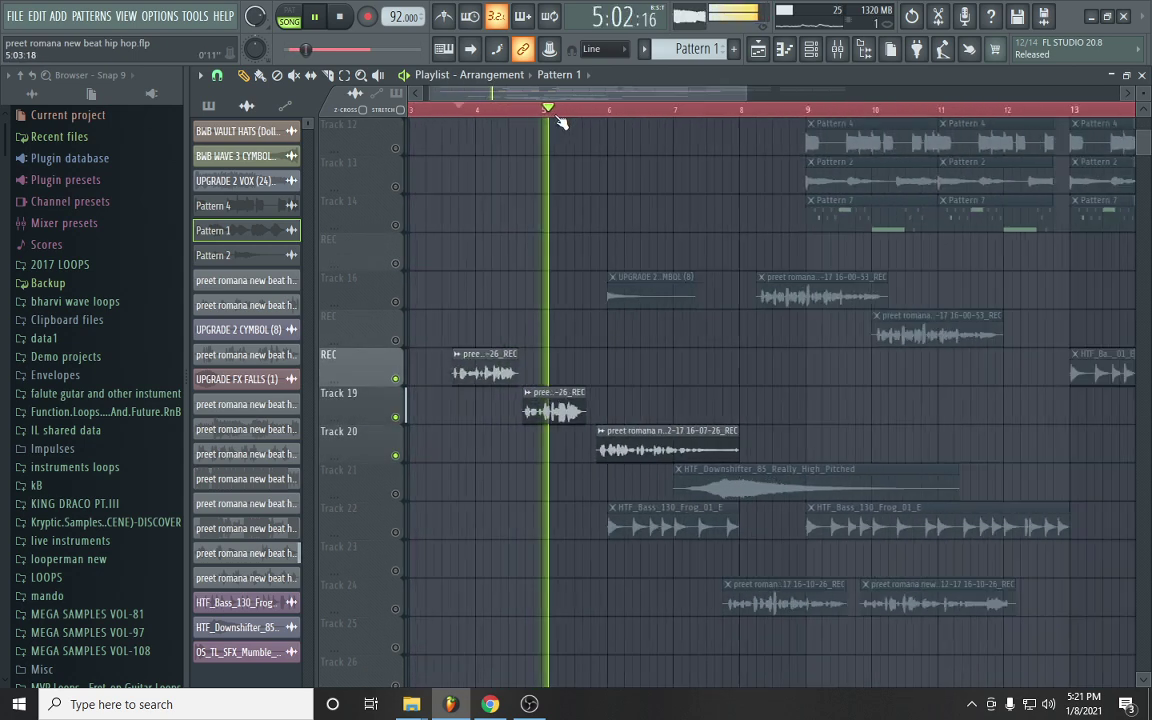
{"action": "key", "text": "space"}
Bring all tracks back in and play the full arrangement from bar 2
{"action": "scroll", "coordinate": [407, 505], "scroll_direction": "up", "scroll_amount": 8}
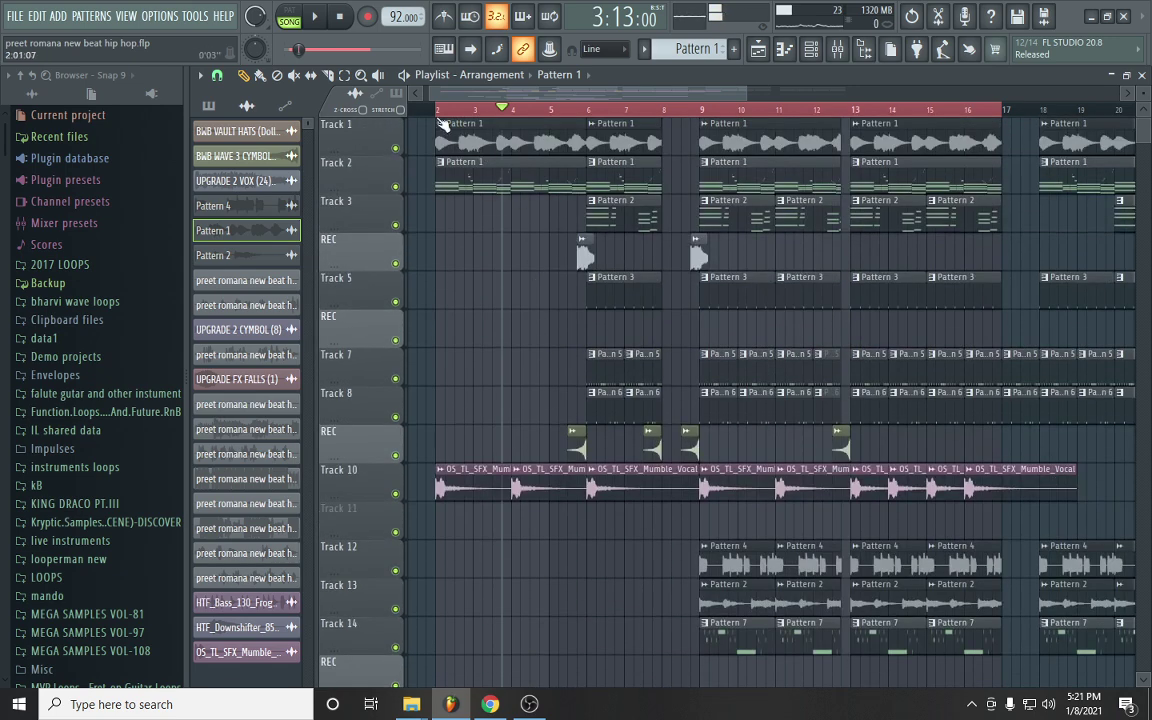
{"action": "left_click", "coordinate": [437, 108]}
{"action": "key", "text": "space"}
{"action": "scroll", "coordinate": [460, 110], "scroll_direction": "down", "scroll_amount": 3}
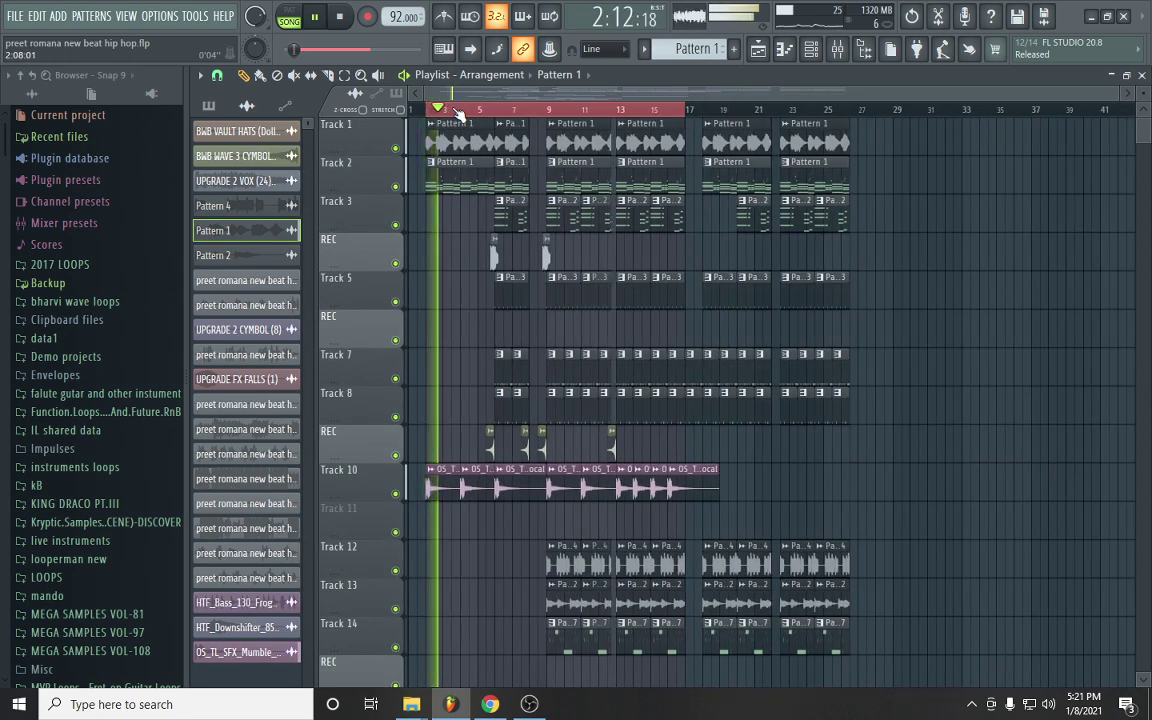
Look over the upper and lower playlist tracks while the arrangement plays through bar 6, and stop playback
{"action": "scroll", "coordinate": [440, 108], "scroll_direction": "up", "scroll_amount": 2}
{"action": "scroll", "coordinate": [510, 207], "scroll_direction": "down", "scroll_amount": 2}
{"action": "scroll", "coordinate": [516, 212], "scroll_direction": "down", "scroll_amount": 6}
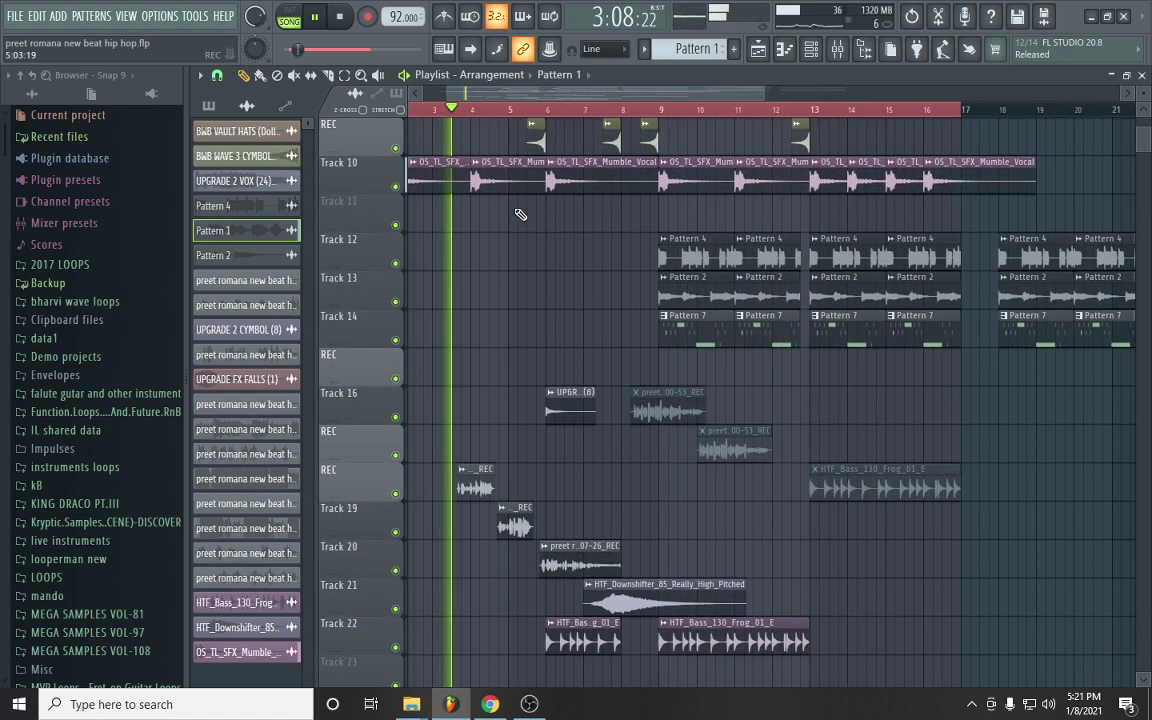
{"action": "left_click_drag", "start_coordinate": [560, 94], "coordinate": [537, 97]}
{"action": "scroll", "coordinate": [543, 108], "scroll_direction": "up", "scroll_amount": 2}
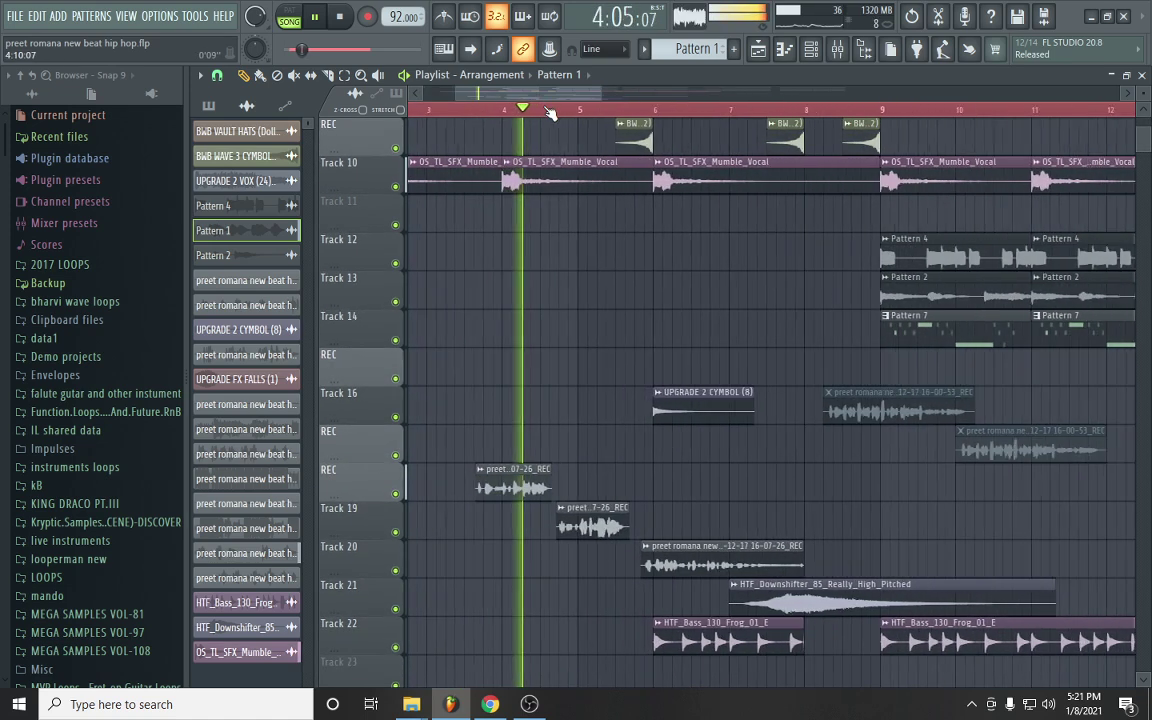
{"action": "scroll", "coordinate": [558, 110], "scroll_direction": "down", "scroll_amount": 2}
{"action": "scroll", "coordinate": [602, 111], "scroll_direction": "up", "scroll_amount": 2}
{"action": "scroll", "coordinate": [633, 254], "scroll_direction": "up", "scroll_amount": 6}
{"action": "scroll", "coordinate": [633, 258], "scroll_direction": "up", "scroll_amount": 2}
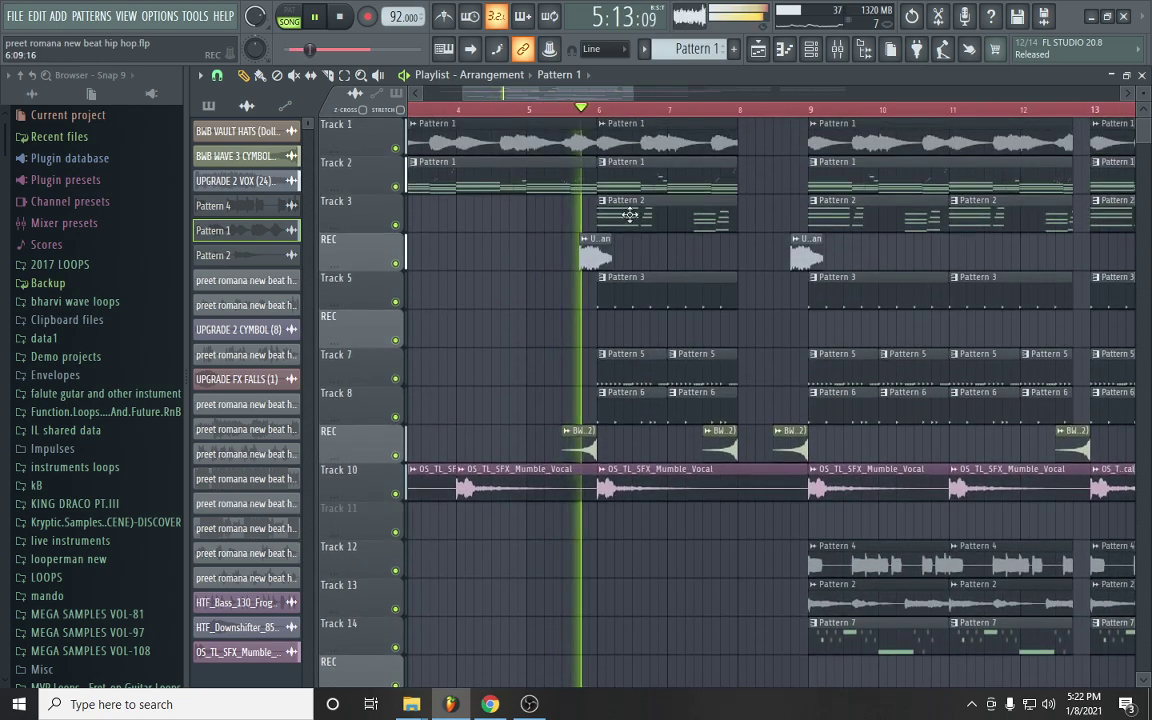
{"action": "scroll", "coordinate": [612, 114], "scroll_direction": "down", "scroll_amount": 3}
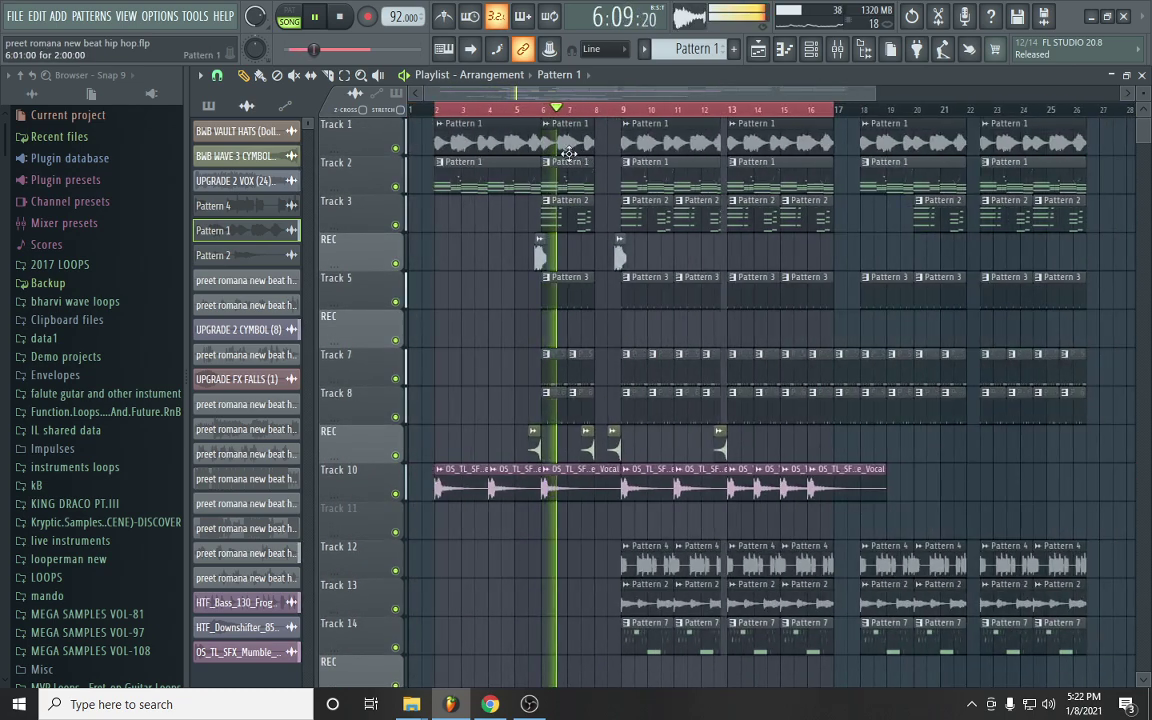
{"action": "key", "text": "space"}
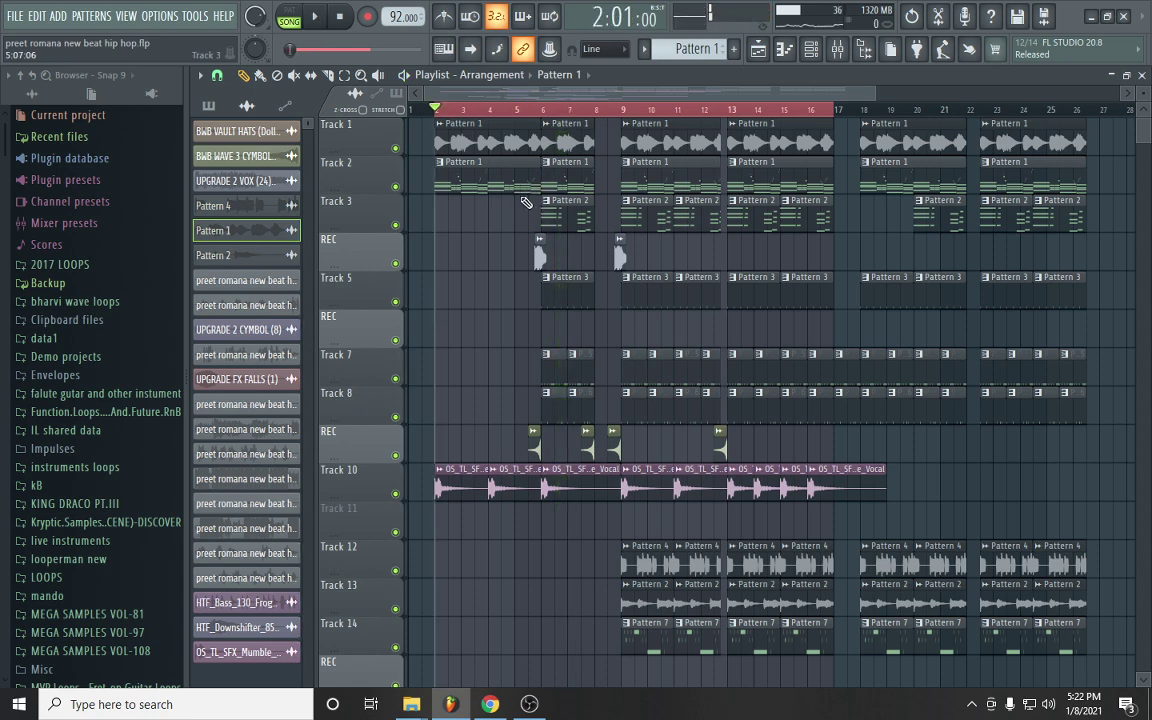
Solo the REC track below Track 3 and play its vocal moan clip from the middle of bar 5
{"action": "right_click", "coordinate": [396, 263]}
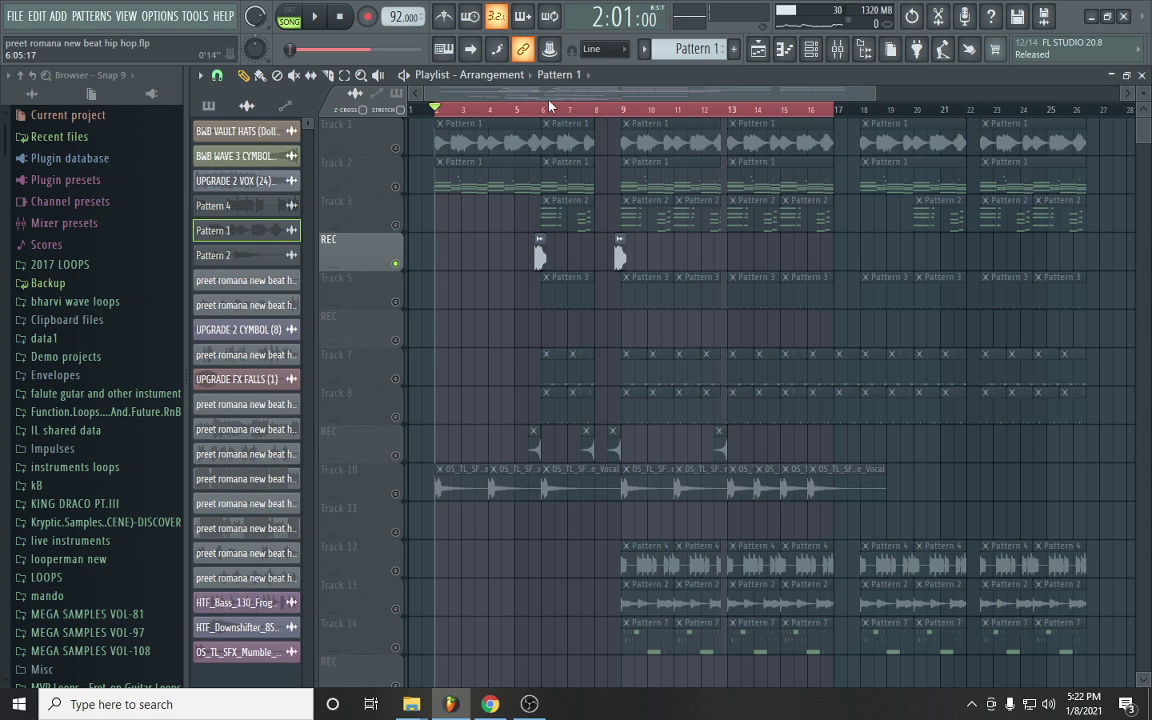
{"action": "scroll", "coordinate": [537, 113], "scroll_direction": "up", "scroll_amount": 4}
{"action": "key", "text": "space"}
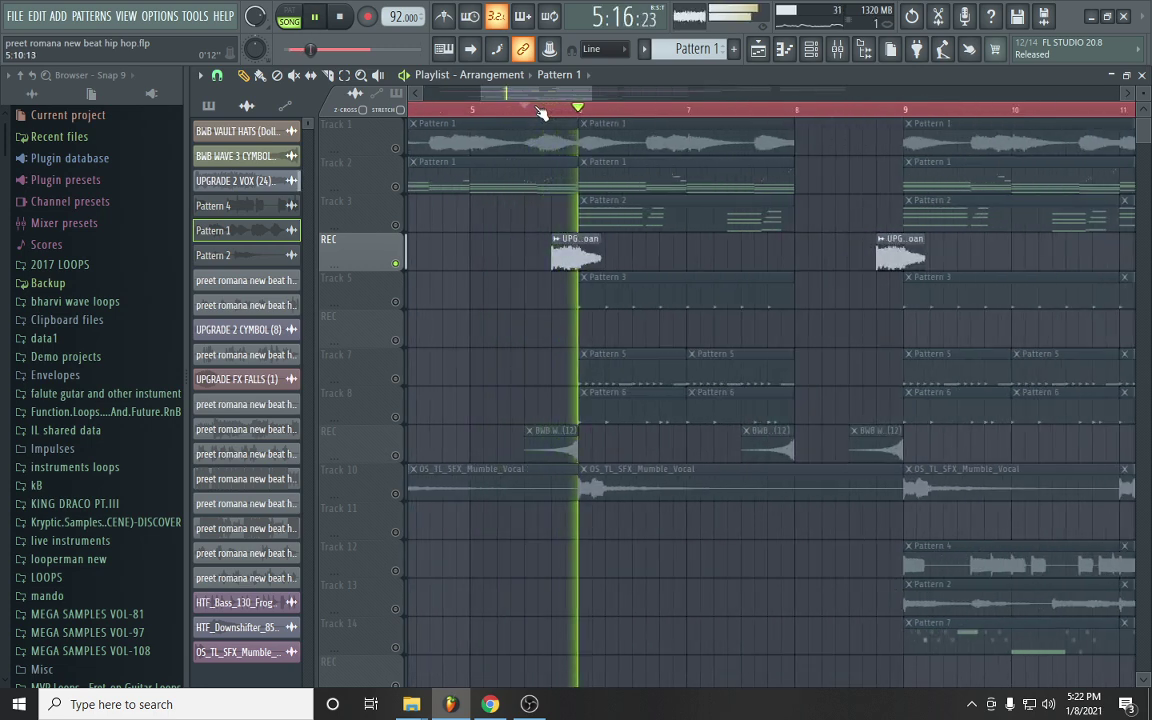
{"action": "key", "text": "space"}
{"action": "scroll", "coordinate": [543, 116], "scroll_direction": "down", "scroll_amount": 2}
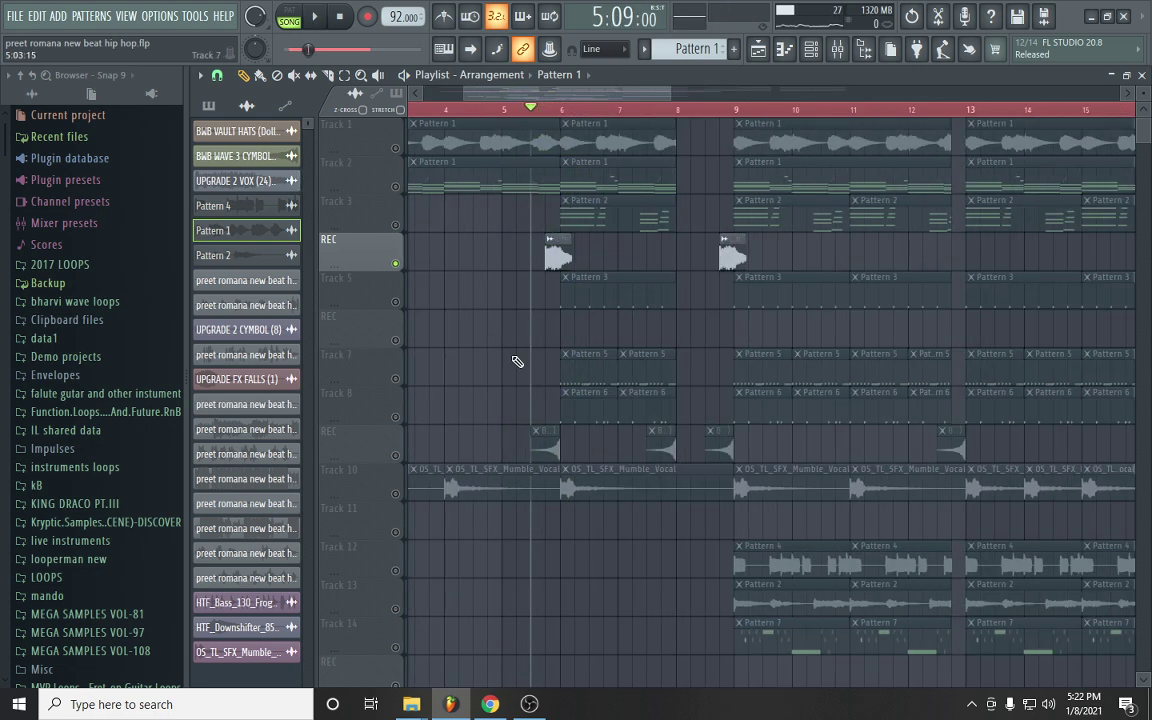
Solo the REC track above Track 10 and play its BWB WAVE 3 cymbal clip leading into bar 6
{"action": "right_click", "coordinate": [397, 456]}
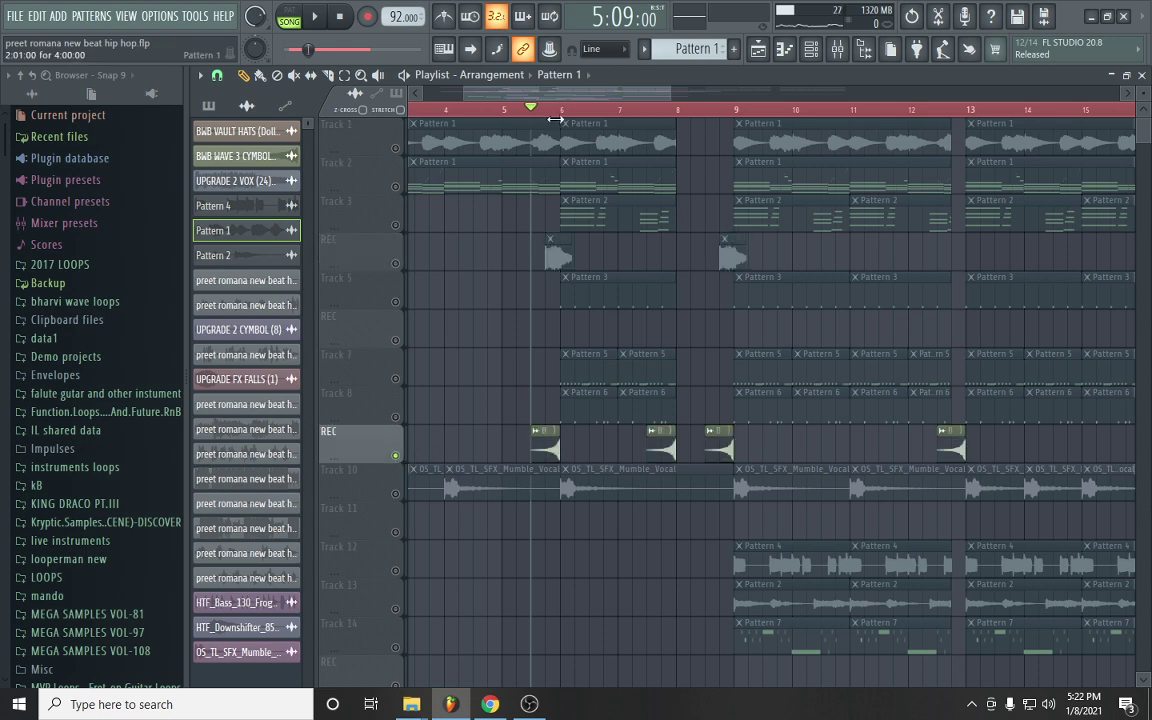
{"action": "scroll", "coordinate": [567, 117], "scroll_direction": "up", "scroll_amount": 3}
{"action": "key", "text": "space"}
{"action": "key", "text": "space"}
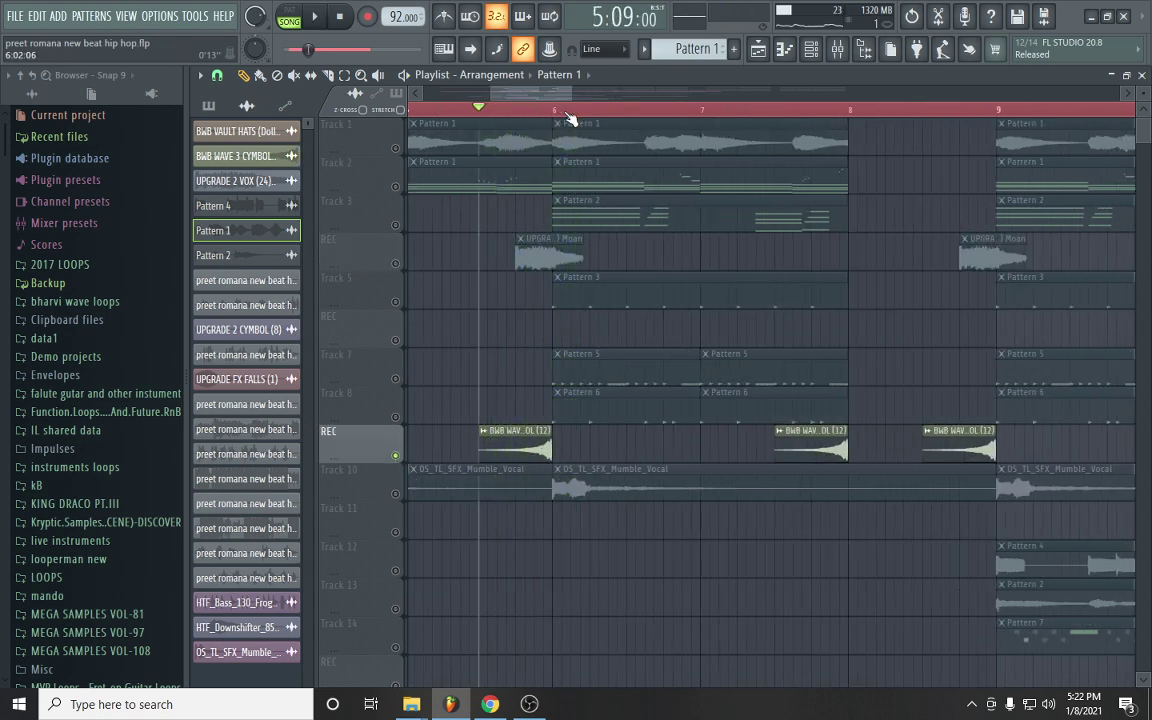
Solo Track 3 and play its Pattern 2 chords from bar 6 while viewing the Omnisphere #2 notes in the piano roll
{"action": "right_click", "coordinate": [396, 227]}
{"action": "left_click", "coordinate": [553, 112]}
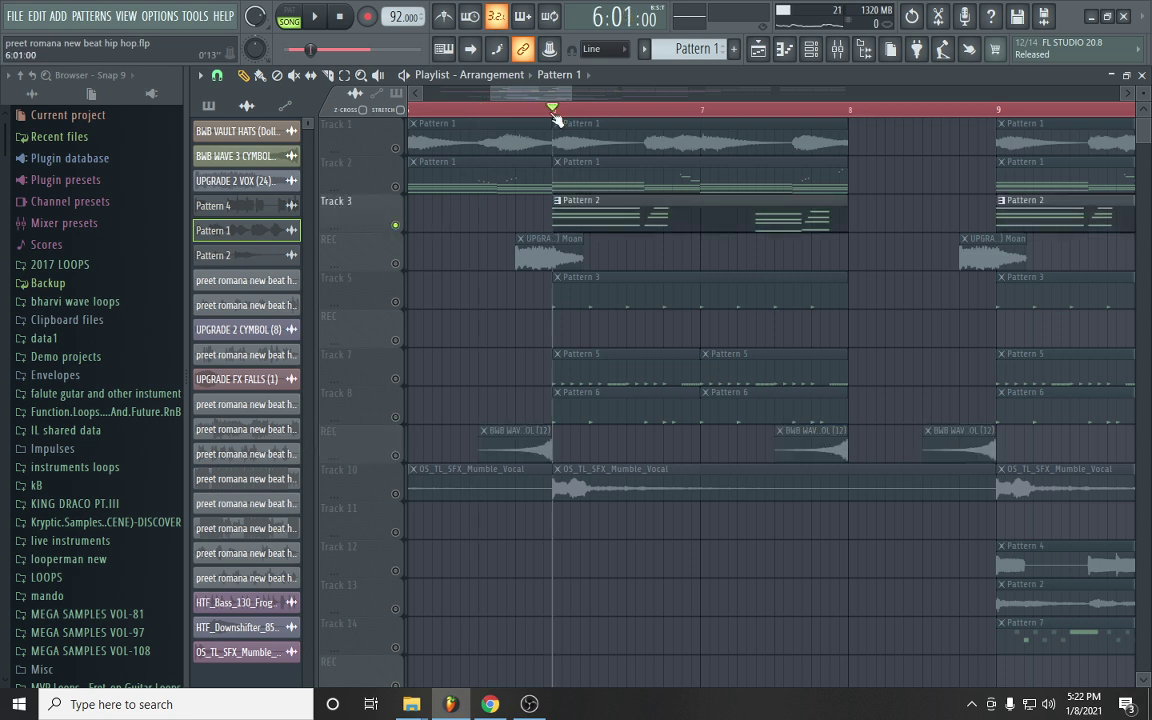
{"action": "double_click", "coordinate": [611, 215]}
{"action": "scroll", "coordinate": [406, 159], "scroll_direction": "up", "scroll_amount": 3}
{"action": "key", "text": "space"}
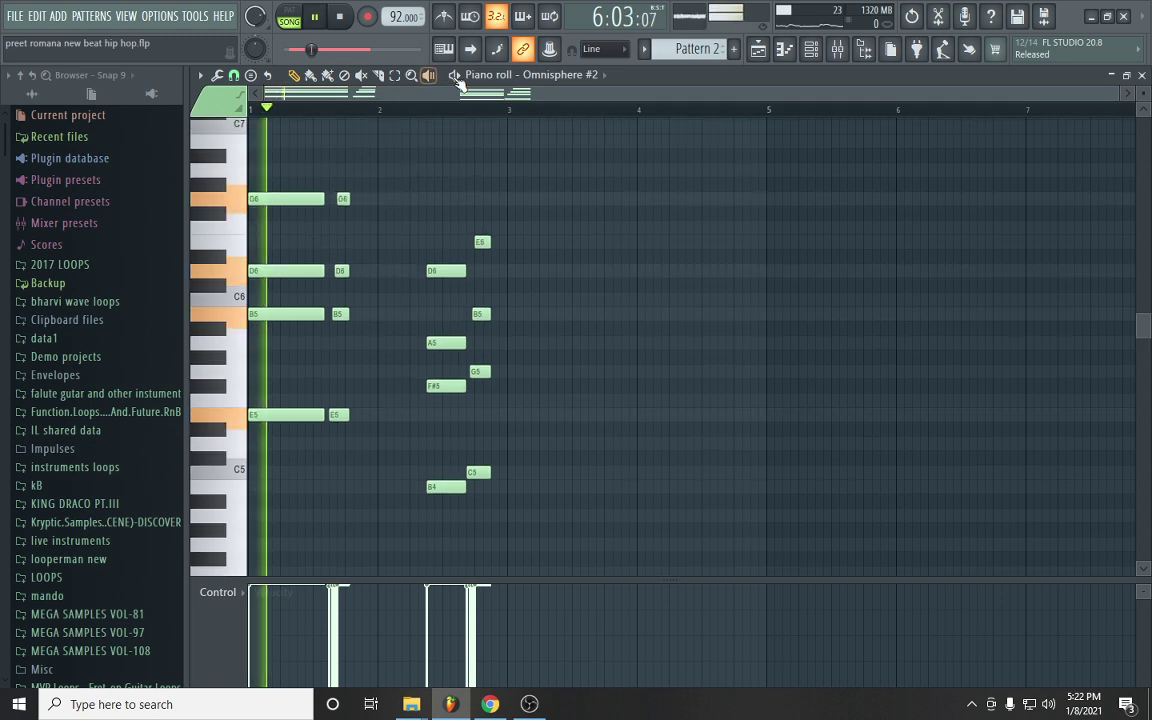
{"action": "scroll", "coordinate": [350, 107], "scroll_direction": "up", "scroll_amount": 2}
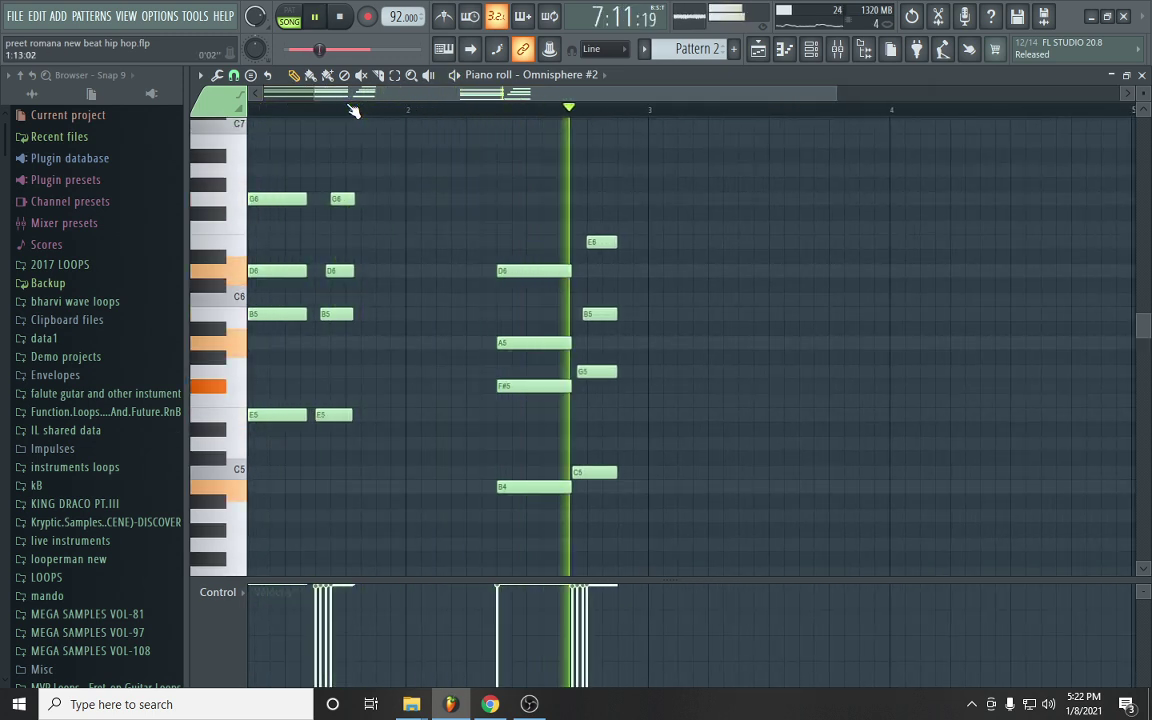
{"action": "left_click", "coordinate": [758, 52]}
{"action": "key", "text": "space"}
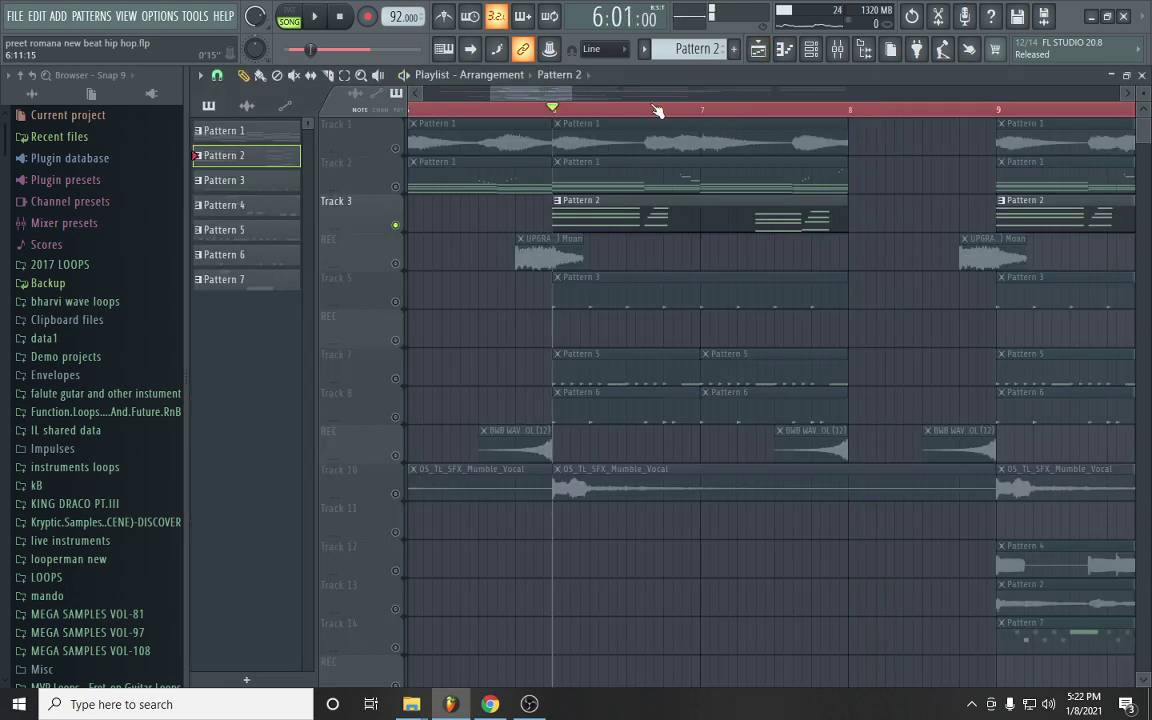
Solo Track 5, play its Pattern 3 hi-hats from bar 6, and inspect their notes and channel steps
{"action": "scroll", "coordinate": [660, 112], "scroll_direction": "down", "scroll_amount": 3}
{"action": "scroll", "coordinate": [656, 112], "scroll_direction": "down", "scroll_amount": 2}
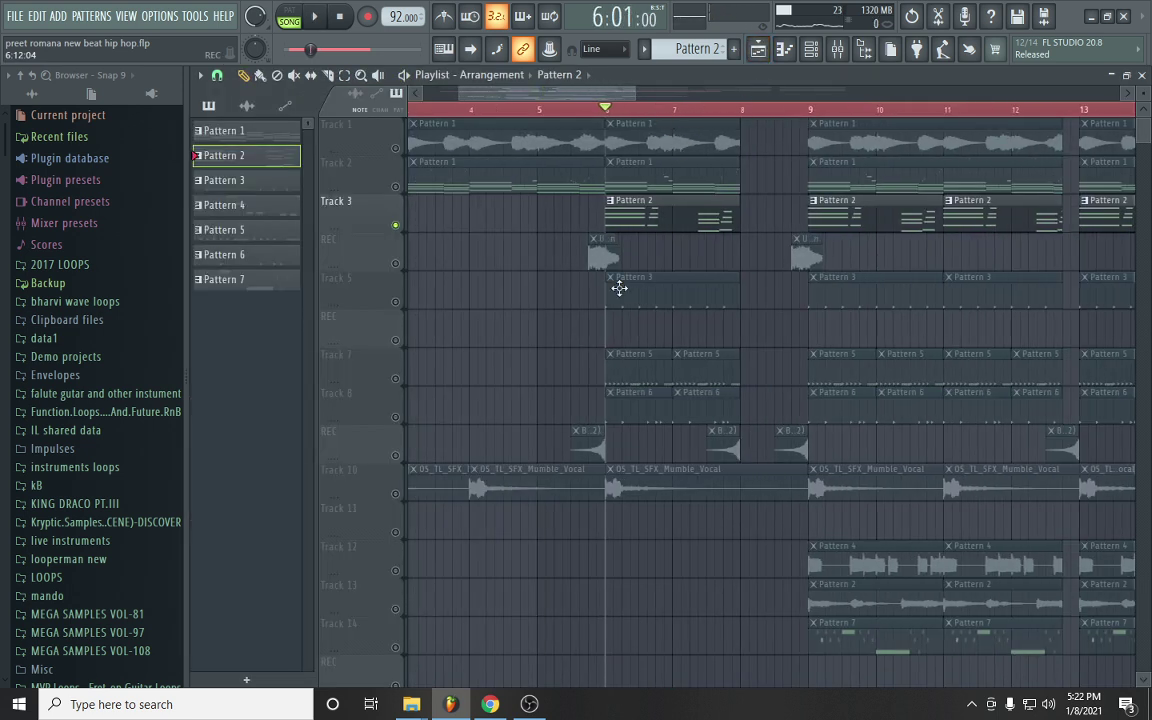
{"action": "right_click", "coordinate": [397, 302]}
{"action": "key", "text": "space"}
{"action": "double_click", "coordinate": [632, 300]}
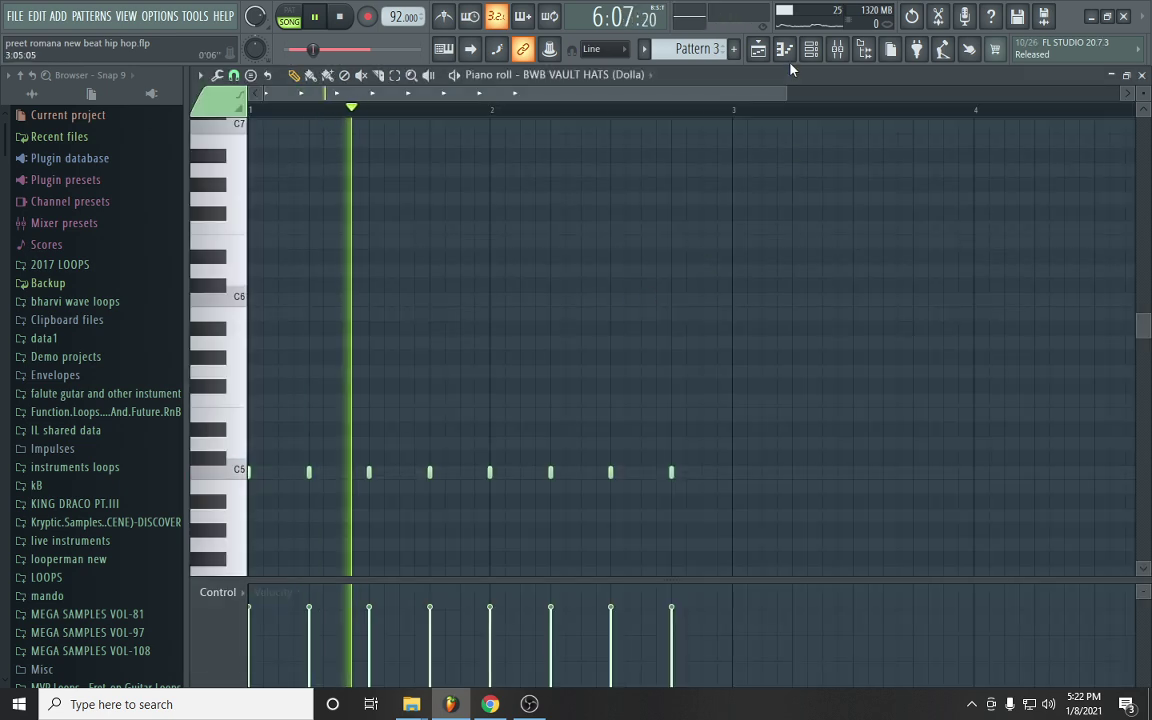
{"action": "left_click", "coordinate": [811, 49]}
{"action": "key", "text": "space"}
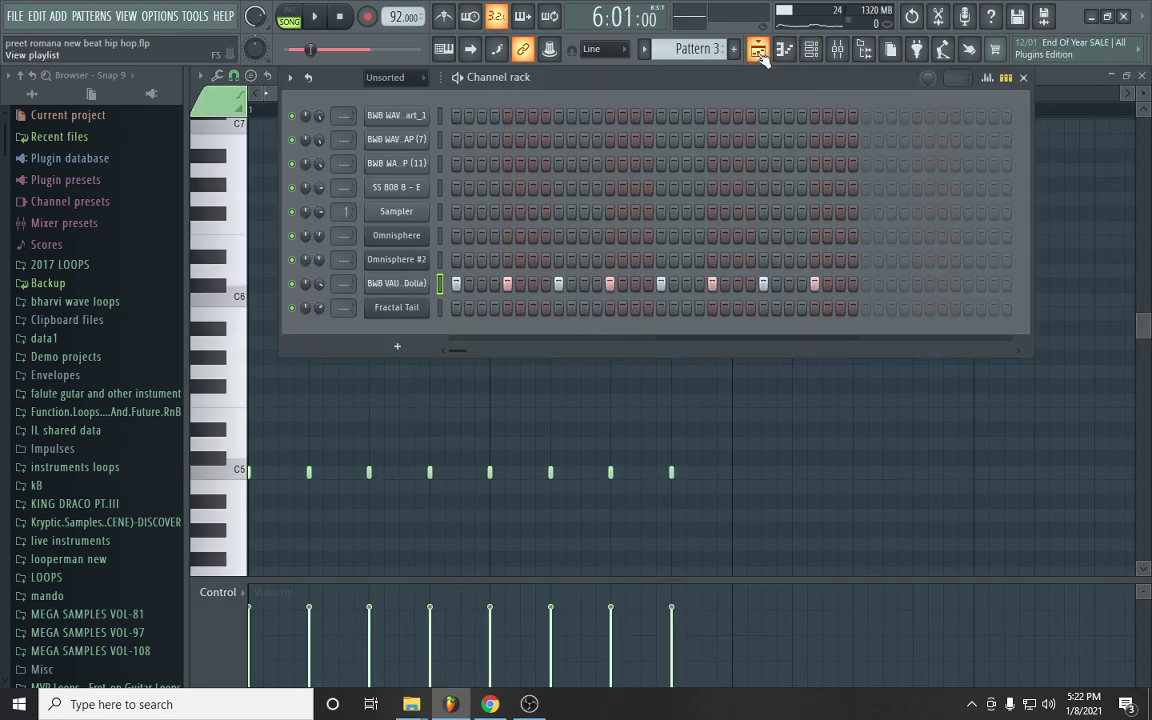
{"action": "left_click", "coordinate": [759, 52]}
Solo Track 7, play its Pattern 5 hi-hat rolls from bar 6, and inspect their notes and channel steps
{"action": "scroll", "coordinate": [517, 254], "scroll_direction": "up", "scroll_amount": 1}
{"action": "key", "text": "space"}
{"action": "double_click", "coordinate": [640, 257]}
{"action": "left_click", "coordinate": [815, 50]}
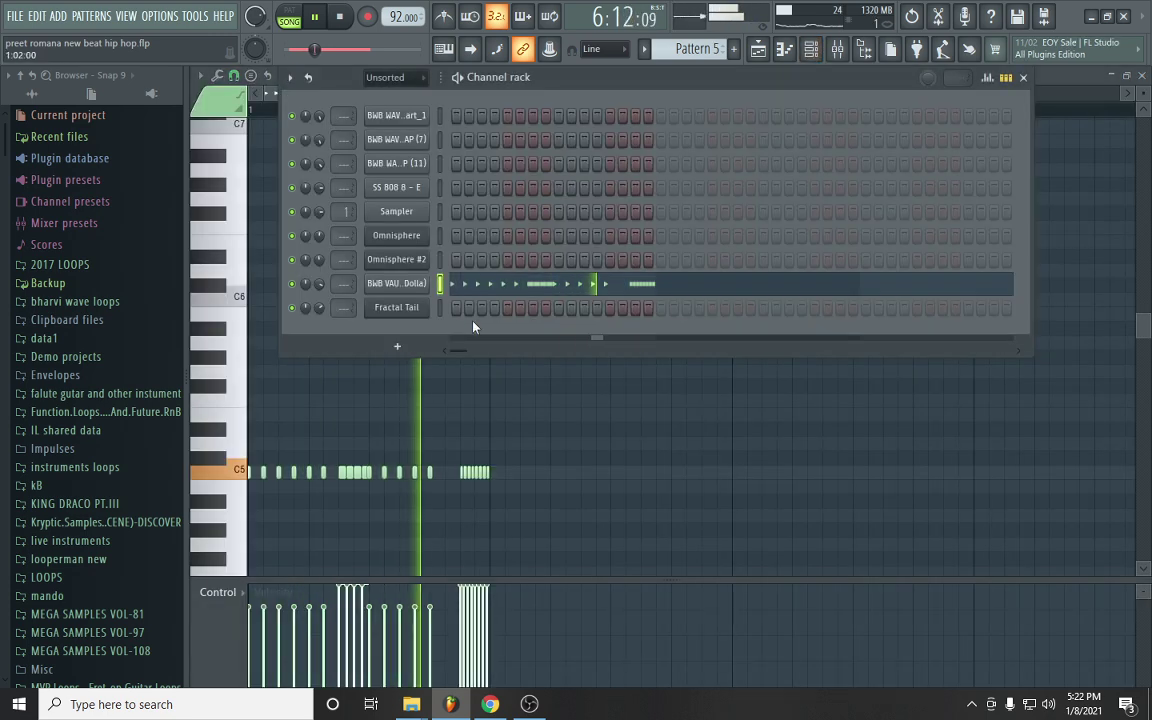
{"action": "key", "text": "space"}
{"action": "left_click", "coordinate": [759, 49]}
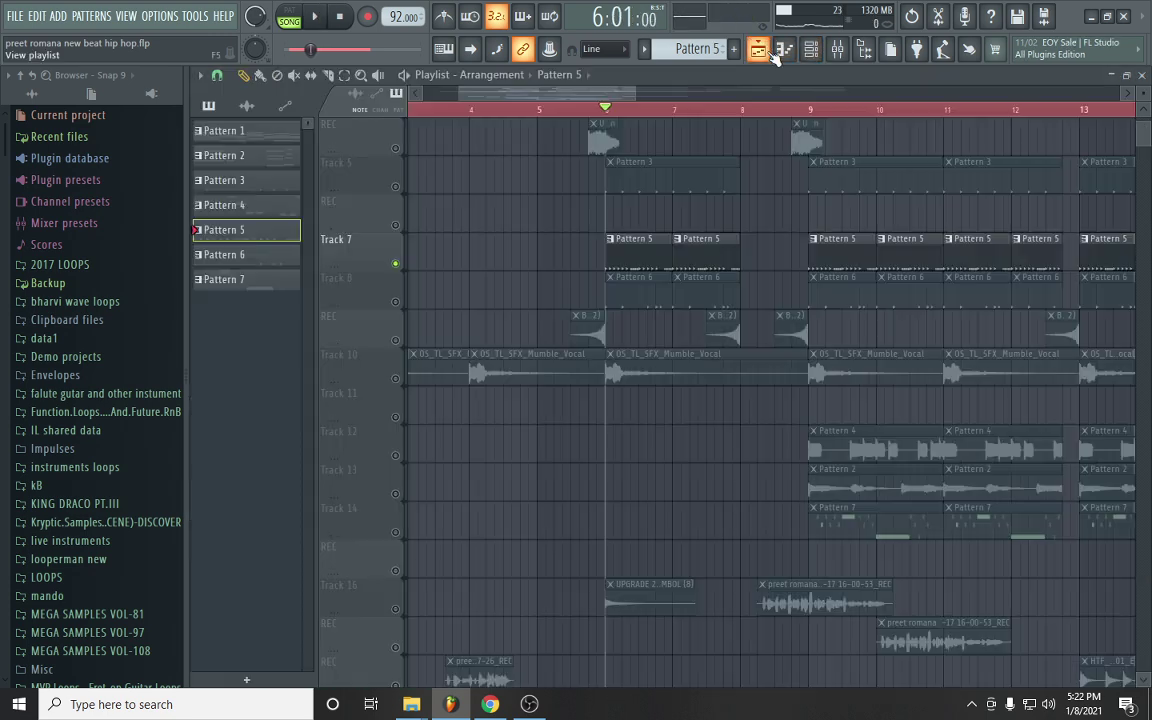
Play Pattern 6 from Track 8 on its own in pattern mode and inspect its drum steps in the channel rack
{"action": "double_click", "coordinate": [676, 210]}
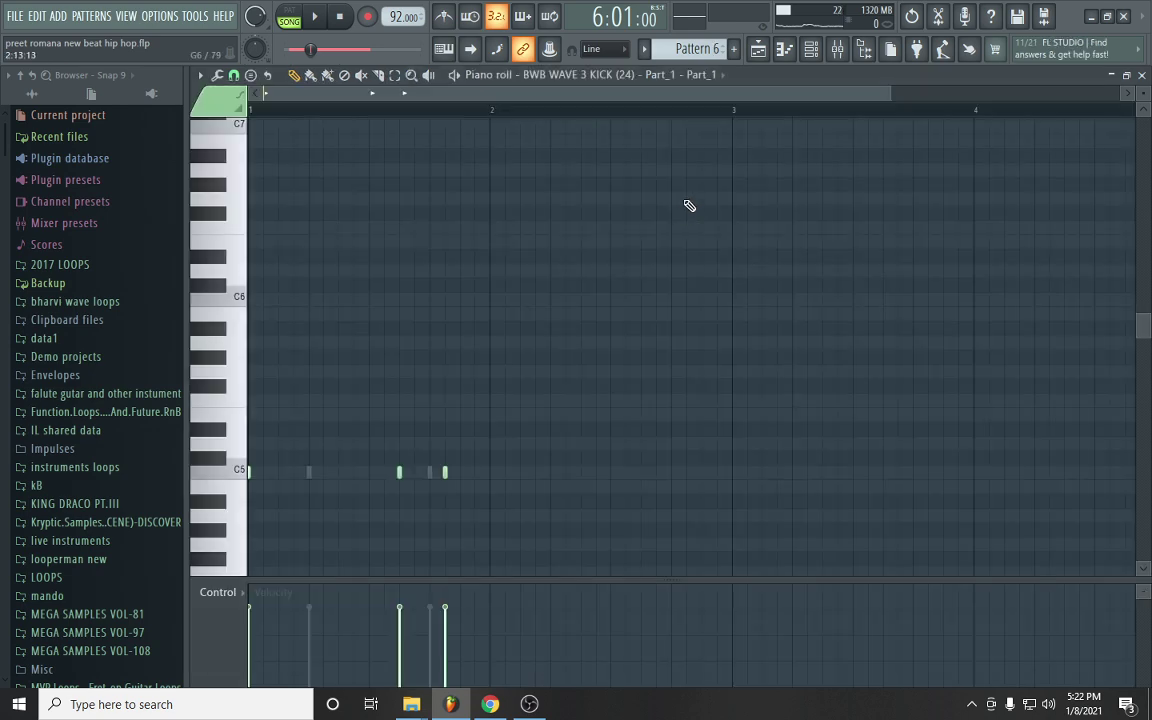
{"action": "left_click", "coordinate": [813, 49]}
{"action": "key", "text": "space"}
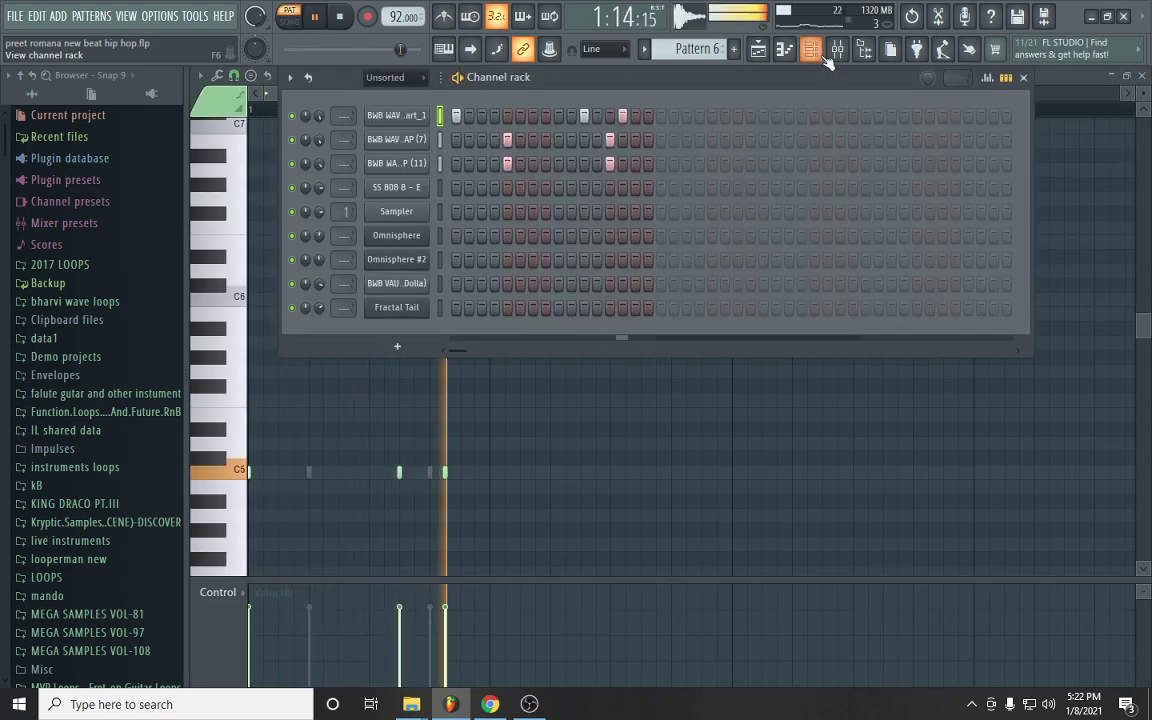
{"action": "left_click", "coordinate": [766, 52]}
{"action": "key", "text": "space"}
Solo Track 22 and play the HTF_Bass_130_Frog_01_E clip in song mode from just before bar 6
{"action": "scroll", "coordinate": [789, 233], "scroll_direction": "down", "scroll_amount": 1}
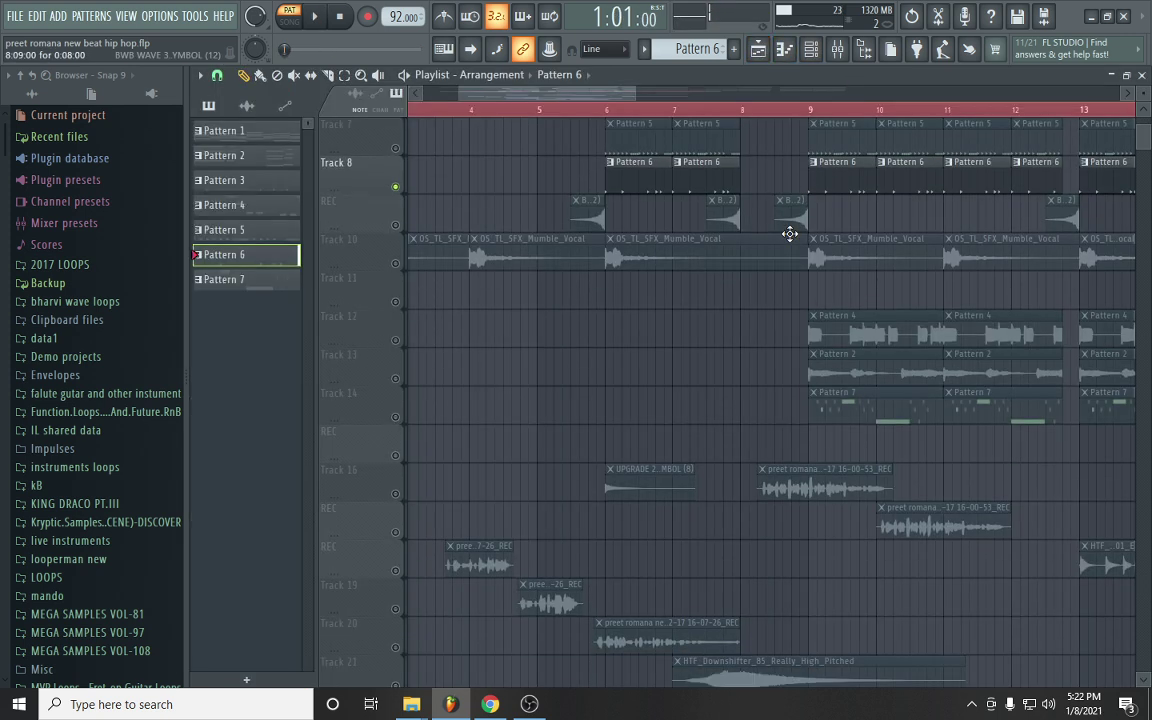
{"action": "scroll", "coordinate": [586, 360], "scroll_direction": "down", "scroll_amount": 6}
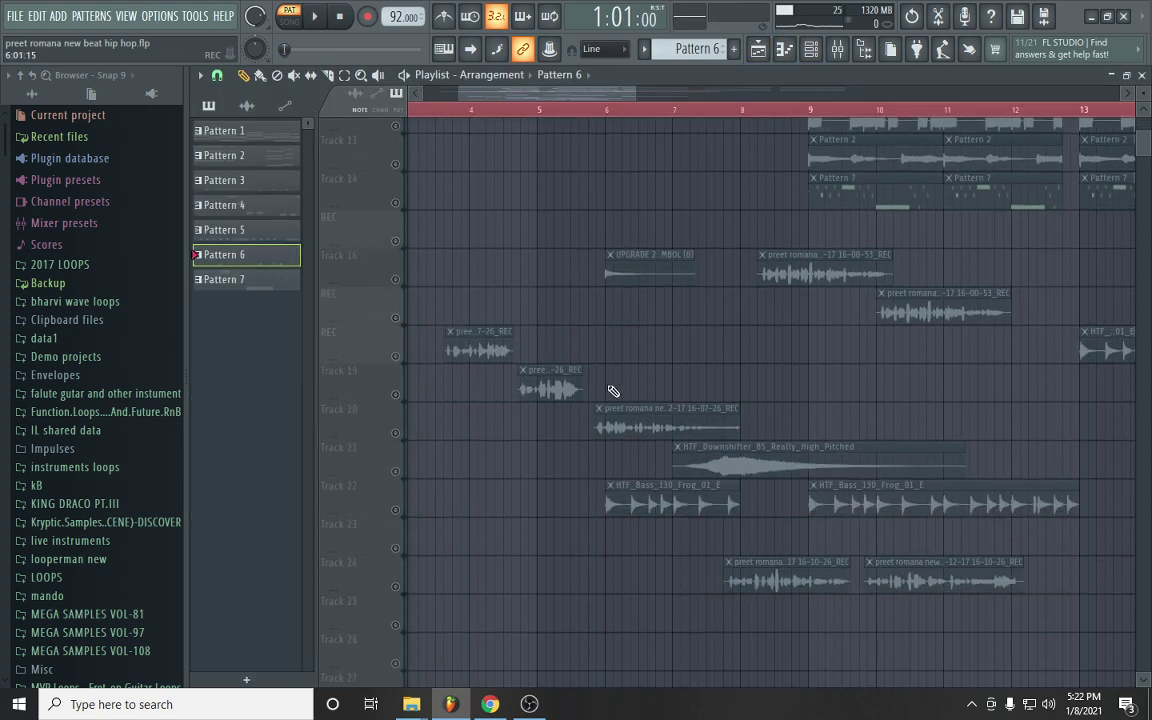
{"action": "left_click", "coordinate": [396, 494]}
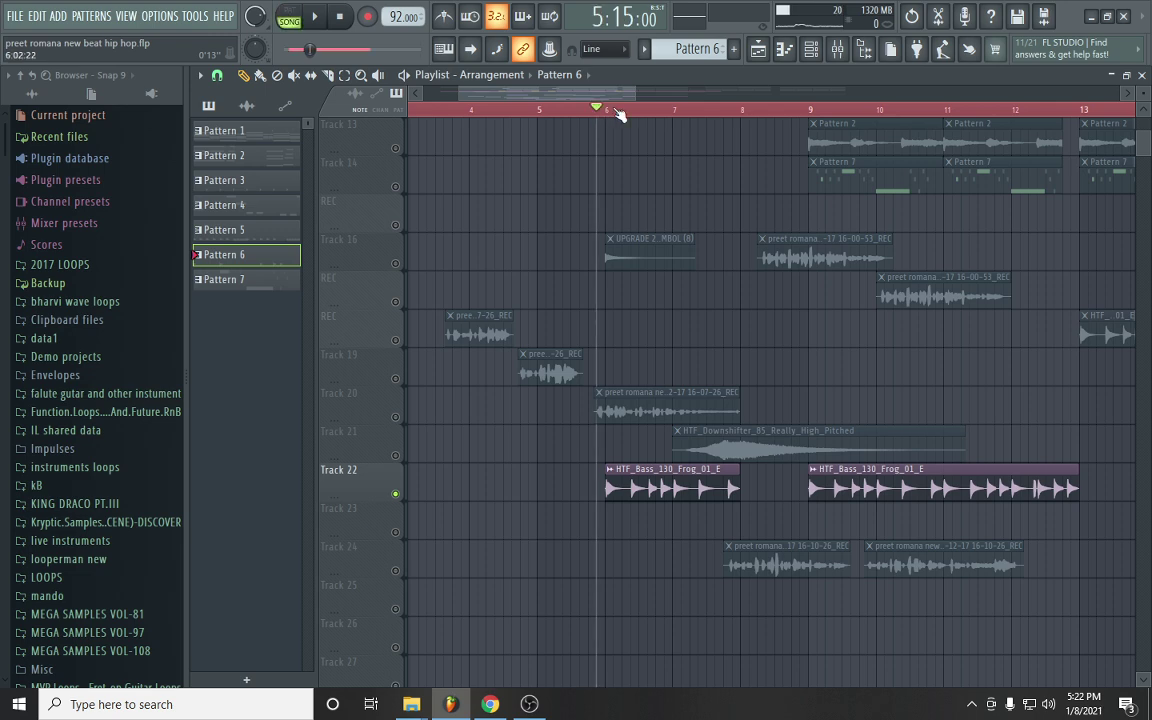
{"action": "key", "text": "space"}
{"action": "scroll", "coordinate": [619, 113], "scroll_direction": "up", "scroll_amount": 3}
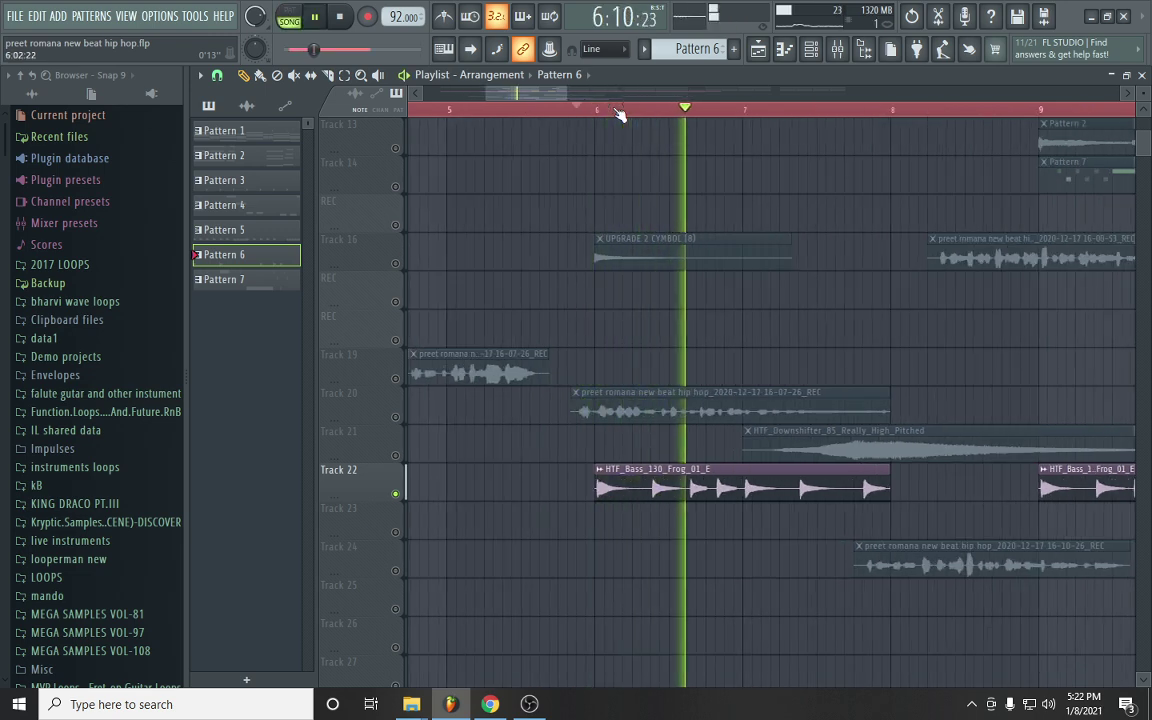
{"action": "key", "text": "space"}
{"action": "scroll", "coordinate": [619, 113], "scroll_direction": "down", "scroll_amount": 4}
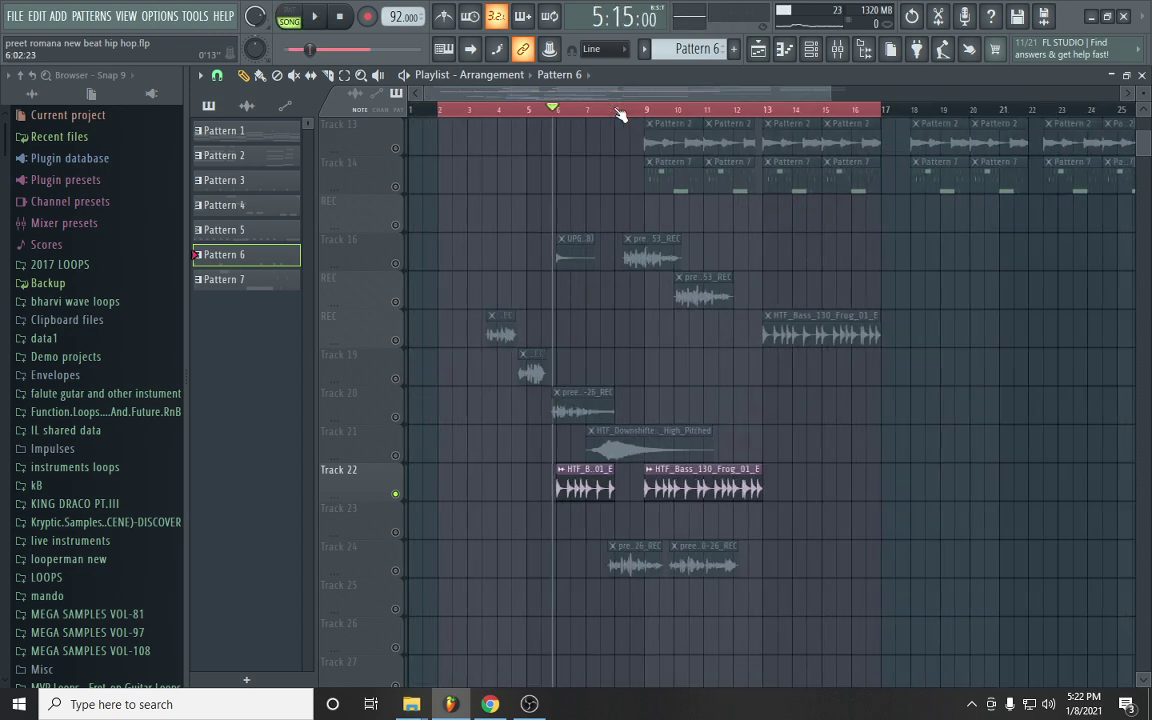
Solo Track 20 briefly, bring all tracks back in, and play the full arrangement from bar 5
{"action": "scroll", "coordinate": [624, 112], "scroll_direction": "down", "scroll_amount": 3}
{"action": "right_click", "coordinate": [397, 417]}
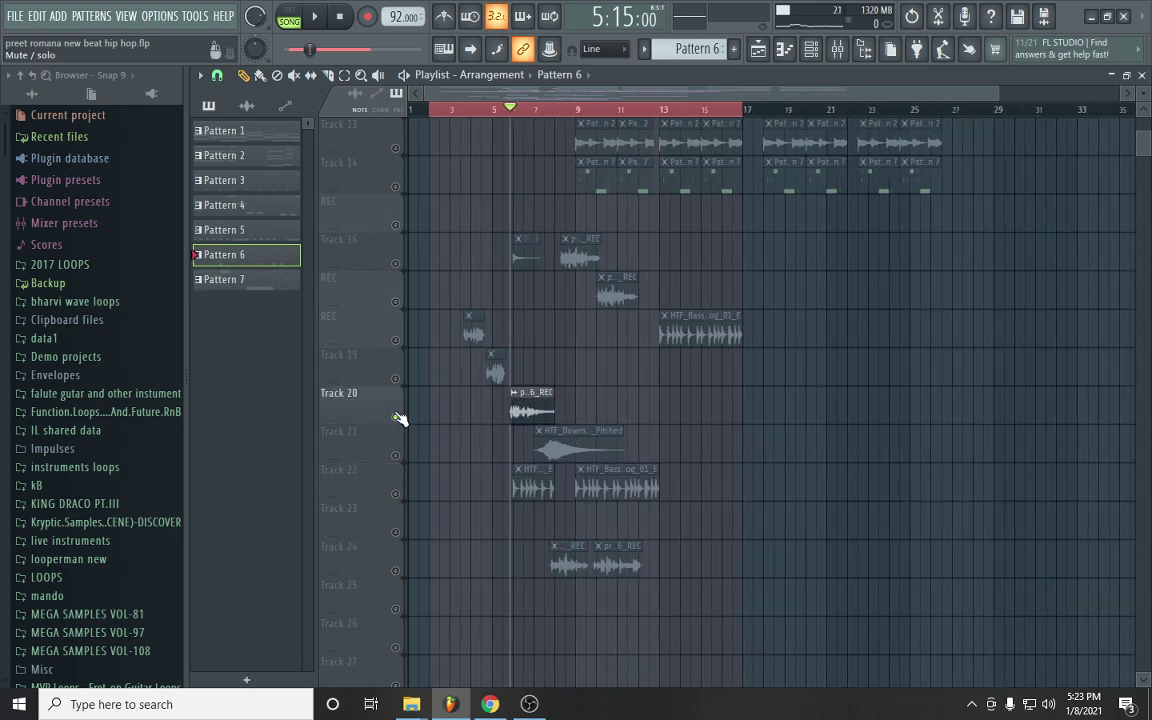
{"action": "right_click", "coordinate": [397, 417]}
{"action": "key", "text": "space"}
{"action": "scroll", "coordinate": [495, 113], "scroll_direction": "up", "scroll_amount": 4}
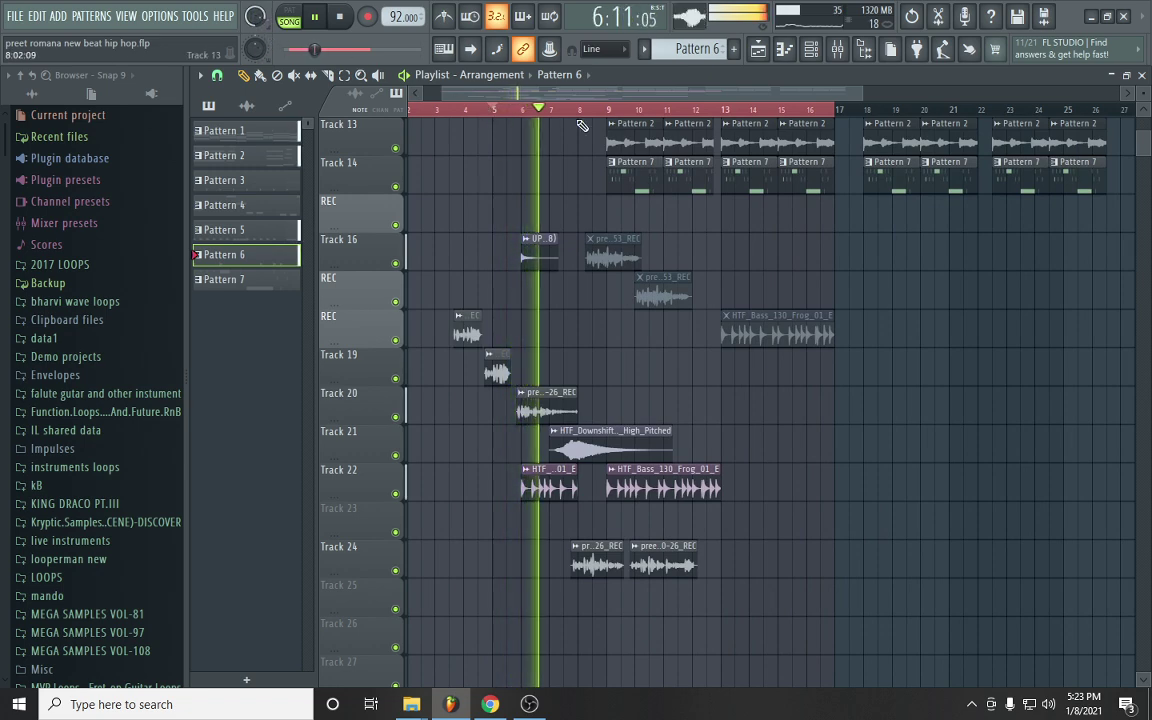
Follow the full arrangement's playback across the playlist from bar 6 past bar 11, and stop it
{"action": "scroll", "coordinate": [566, 113], "scroll_direction": "up", "scroll_amount": 2}
{"action": "scroll", "coordinate": [568, 110], "scroll_direction": "down", "scroll_amount": 1}
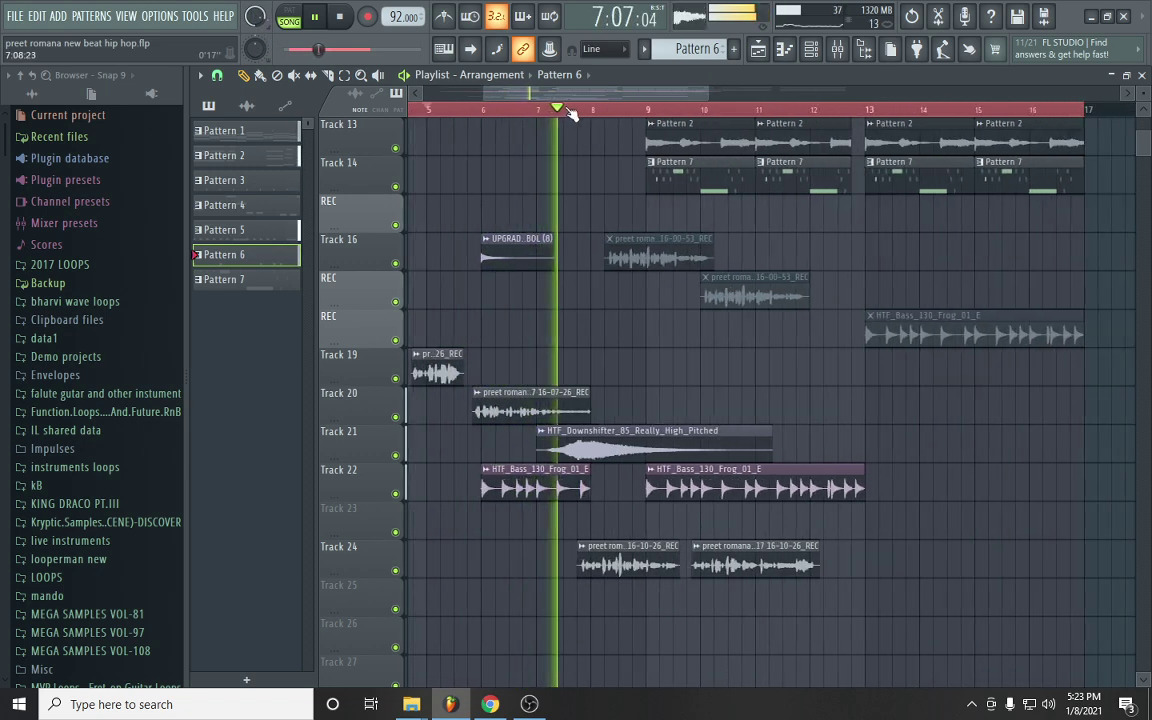
{"action": "scroll", "coordinate": [617, 252], "scroll_direction": "up", "scroll_amount": 5}
{"action": "scroll", "coordinate": [628, 112], "scroll_direction": "up", "scroll_amount": 3}
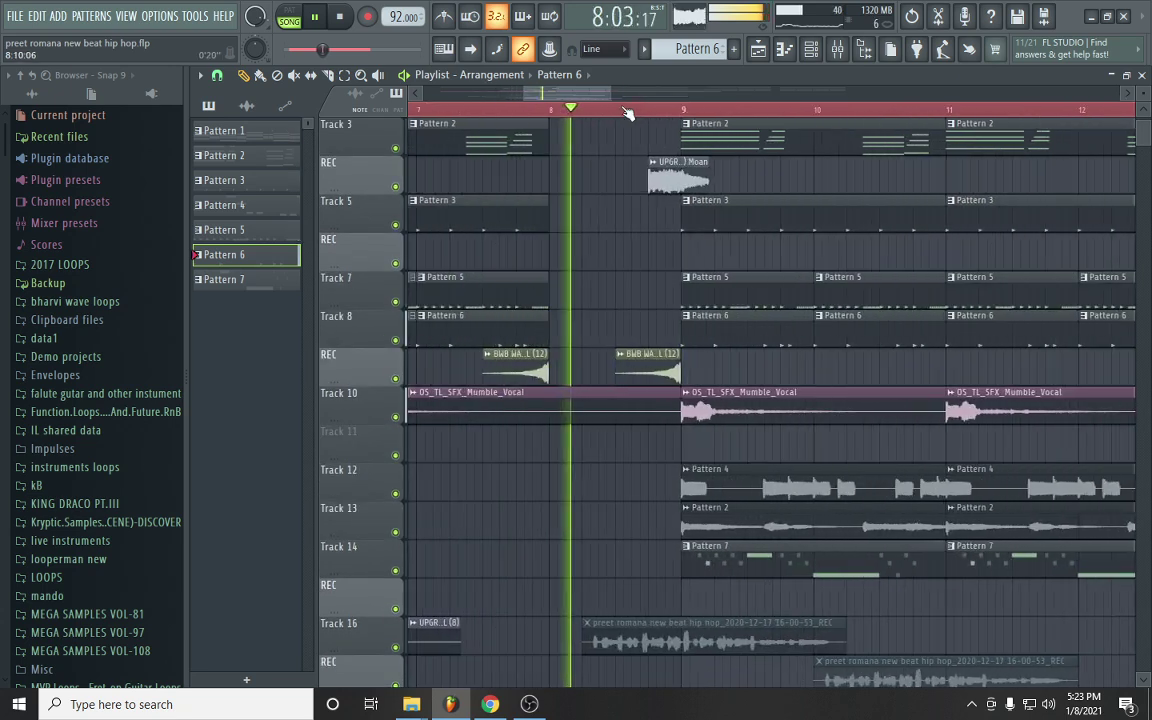
{"action": "scroll", "coordinate": [628, 112], "scroll_direction": "down", "scroll_amount": 5}
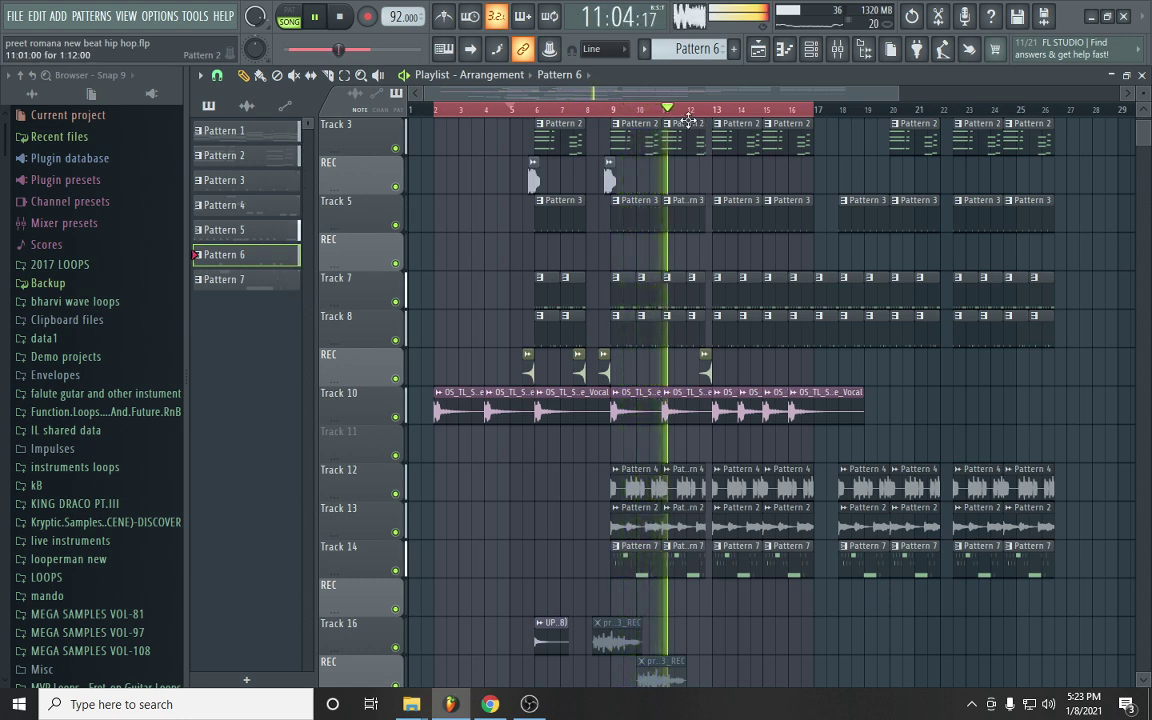
{"action": "scroll", "coordinate": [728, 249], "scroll_direction": "up", "scroll_amount": 2}
{"action": "scroll", "coordinate": [728, 249], "scroll_direction": "down", "scroll_amount": 8}
{"action": "key", "text": "space"}
Solo Track 22 and briefly play its HTF_Bass_130_Frog_01_E clip from about bar 9
{"action": "scroll", "coordinate": [713, 112], "scroll_direction": "up", "scroll_amount": 4}
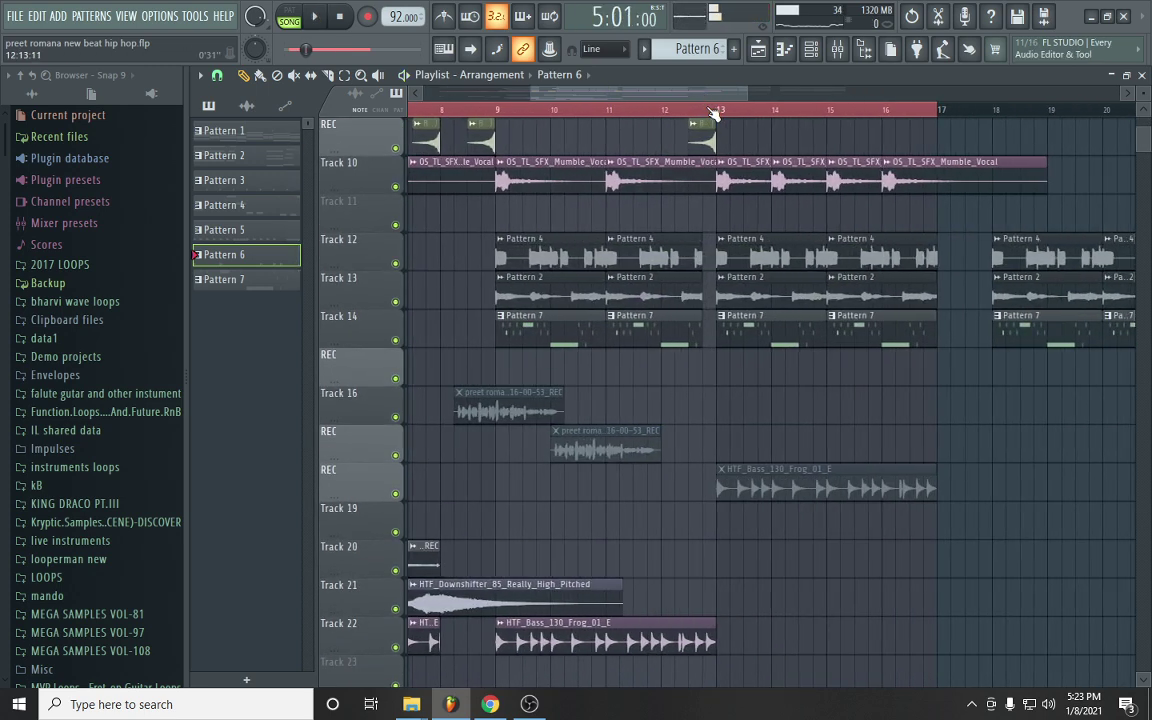
{"action": "scroll", "coordinate": [713, 112], "scroll_direction": "up", "scroll_amount": 1}
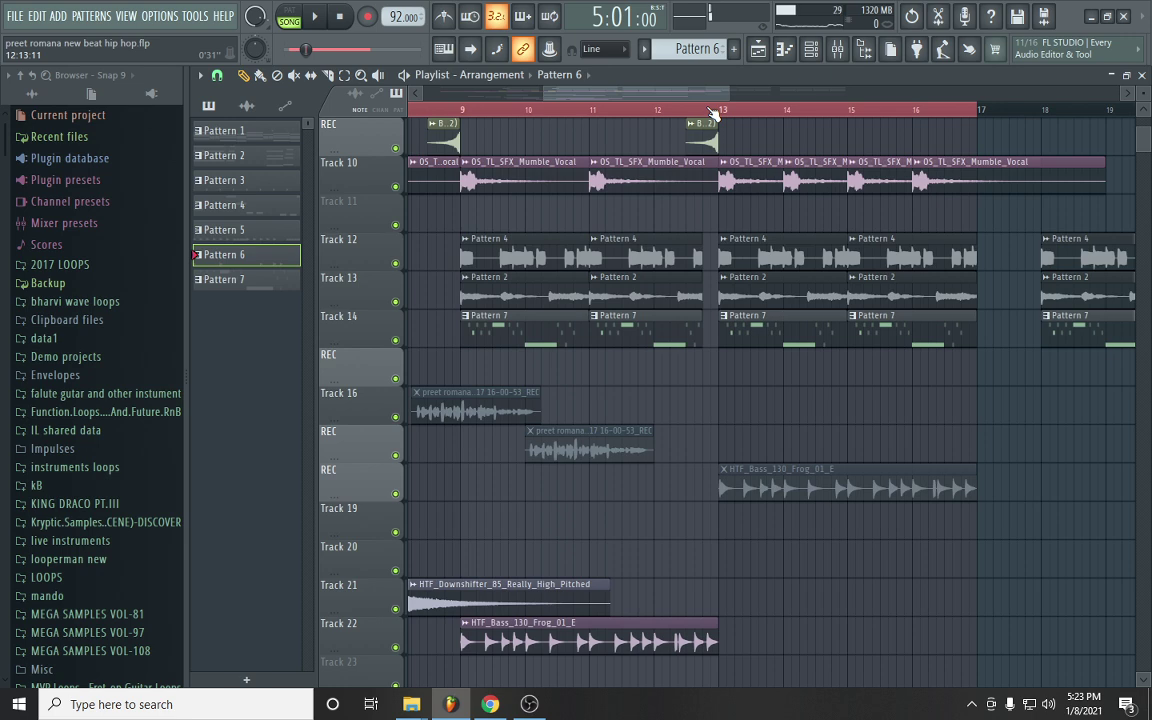
{"action": "scroll", "coordinate": [432, 393], "scroll_direction": "down", "scroll_amount": 5}
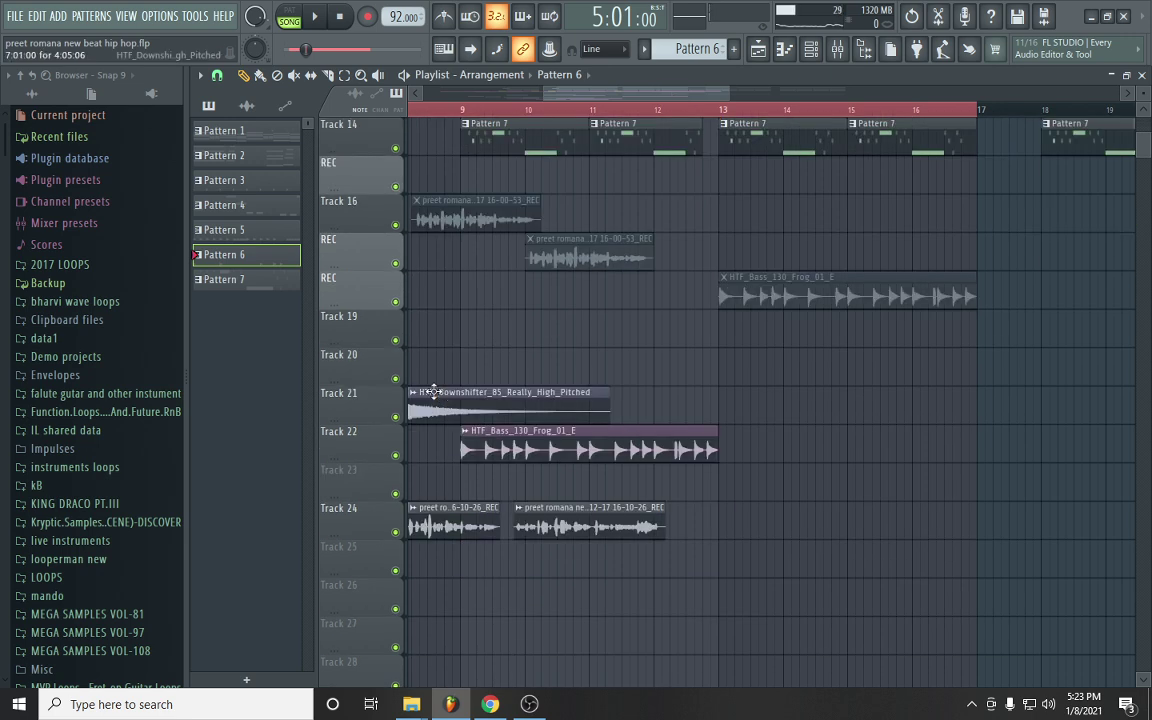
{"action": "scroll", "coordinate": [444, 418], "scroll_direction": "down", "scroll_amount": 1}
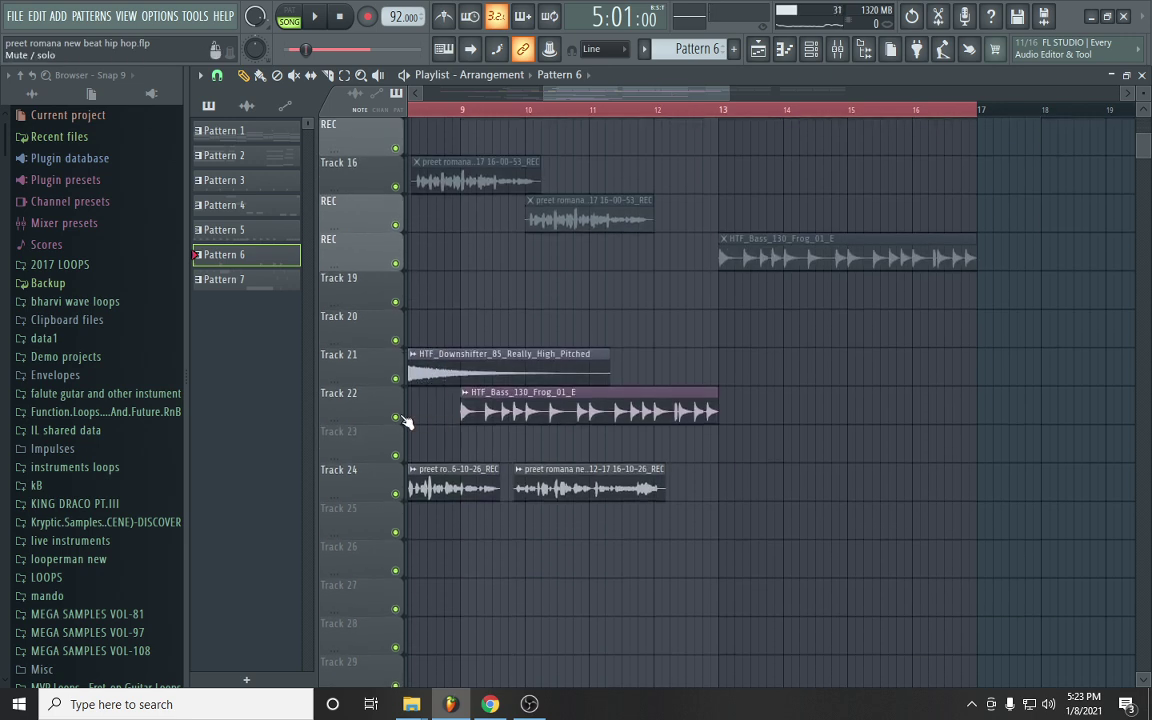
{"action": "right_click", "coordinate": [398, 418]}
{"action": "key", "text": "space"}
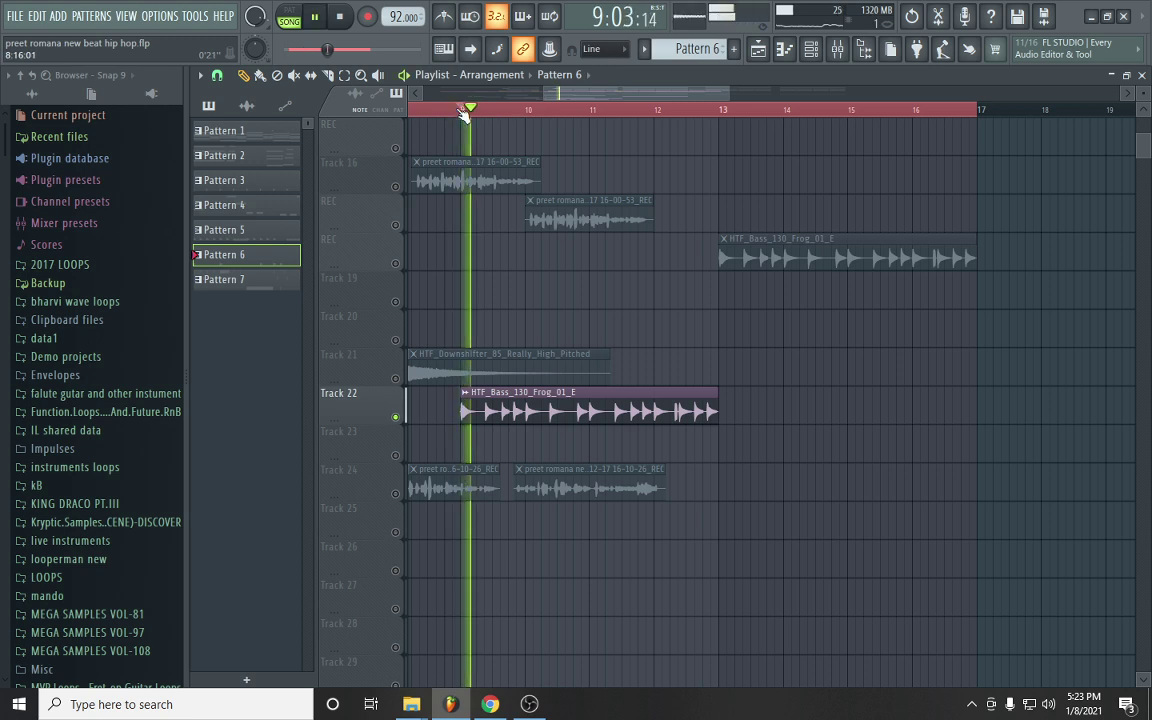
{"action": "key", "text": "space"}
Solo Track 14 and briefly play its Pattern 7 clips from bar 9 in song mode
{"action": "scroll", "coordinate": [463, 227], "scroll_direction": "up", "scroll_amount": 4}
{"action": "right_click", "coordinate": [399, 266]}
{"action": "key", "text": "space"}
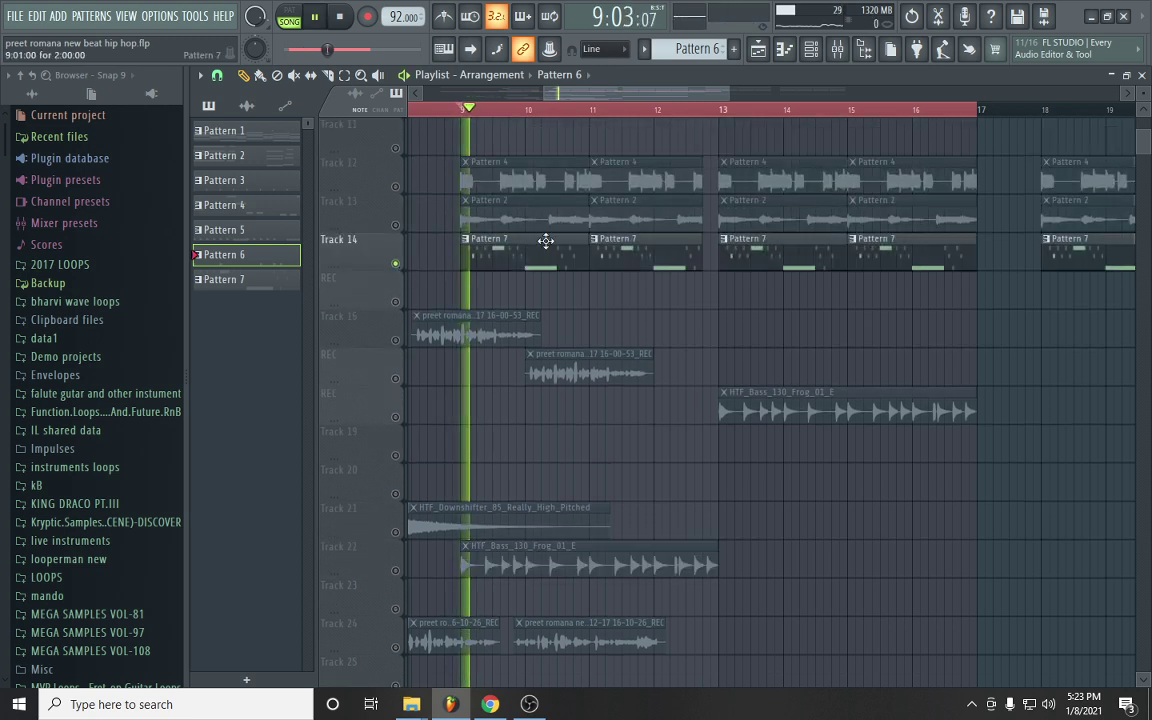
{"action": "key", "text": "space"}
Open Pattern 7's Fractal Tail notes with the channel rack, play them in pattern mode, and return to the playlist
{"action": "double_click", "coordinate": [508, 258]}
{"action": "left_click", "coordinate": [812, 51]}
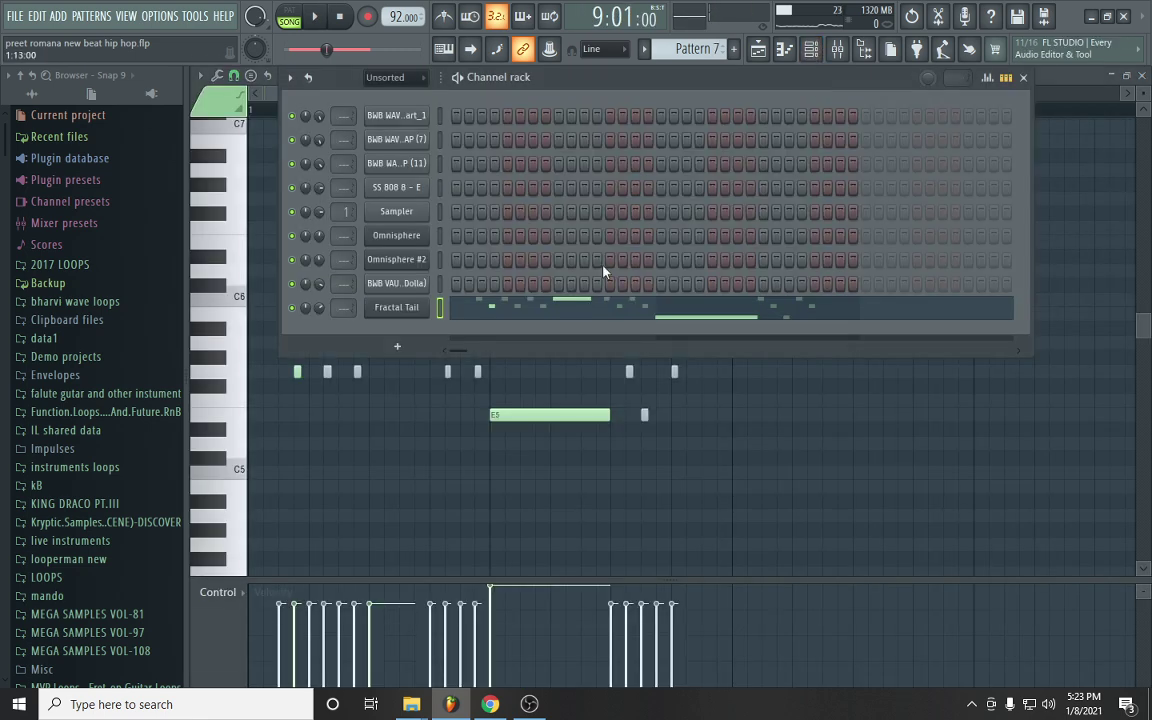
{"action": "key", "text": "space"}
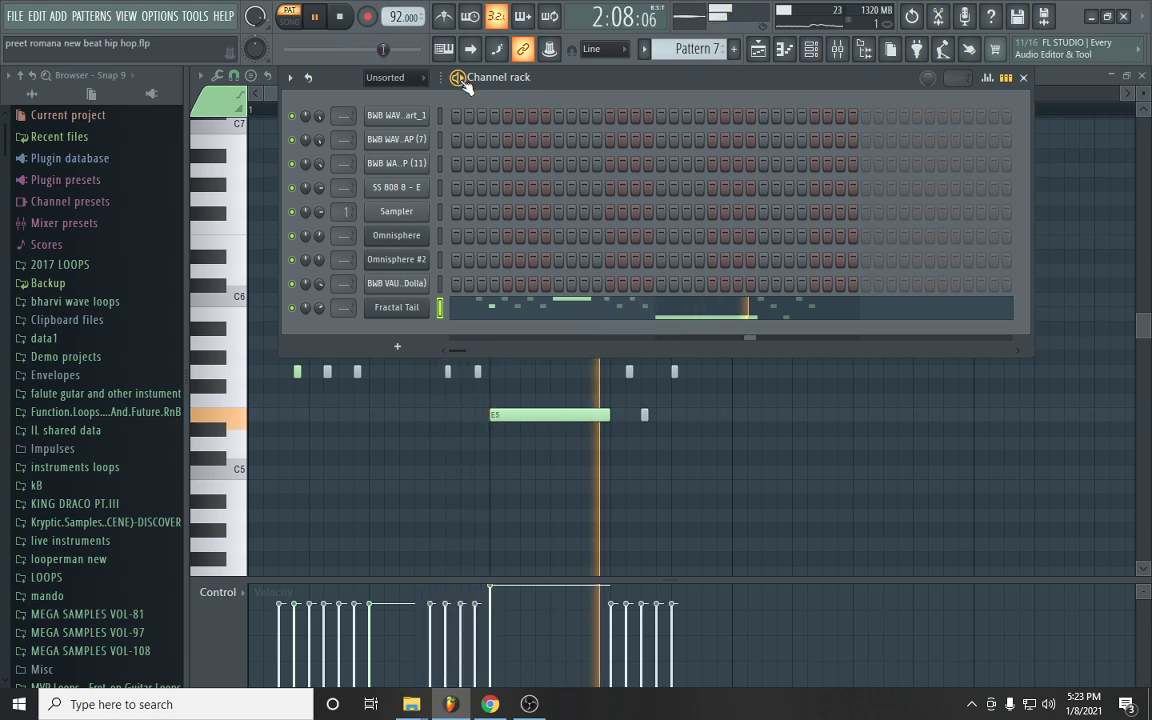
{"action": "key", "text": "space"}
{"action": "left_click", "coordinate": [758, 49]}
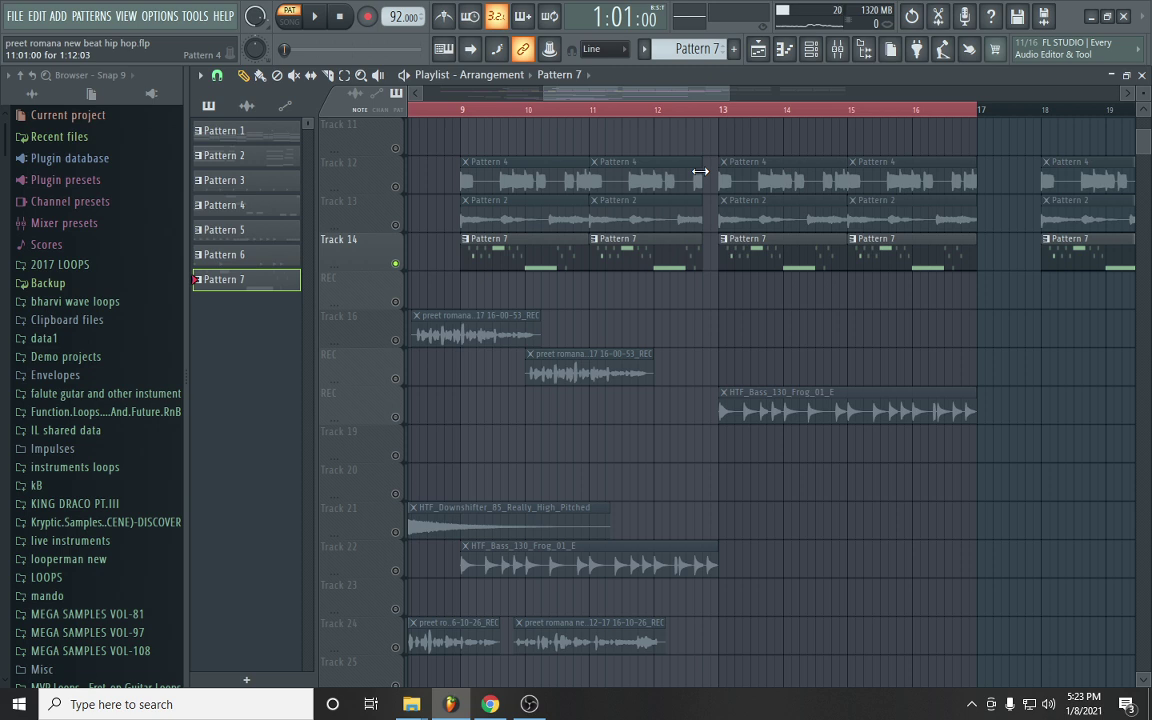
Solo Track 13 and play its Pattern 2 audio clips in song mode from bar 9 past bar 11
{"action": "scroll", "coordinate": [515, 245], "scroll_direction": "up", "scroll_amount": 1}
{"action": "right_click", "coordinate": [398, 265]}
{"action": "key", "text": "space"}
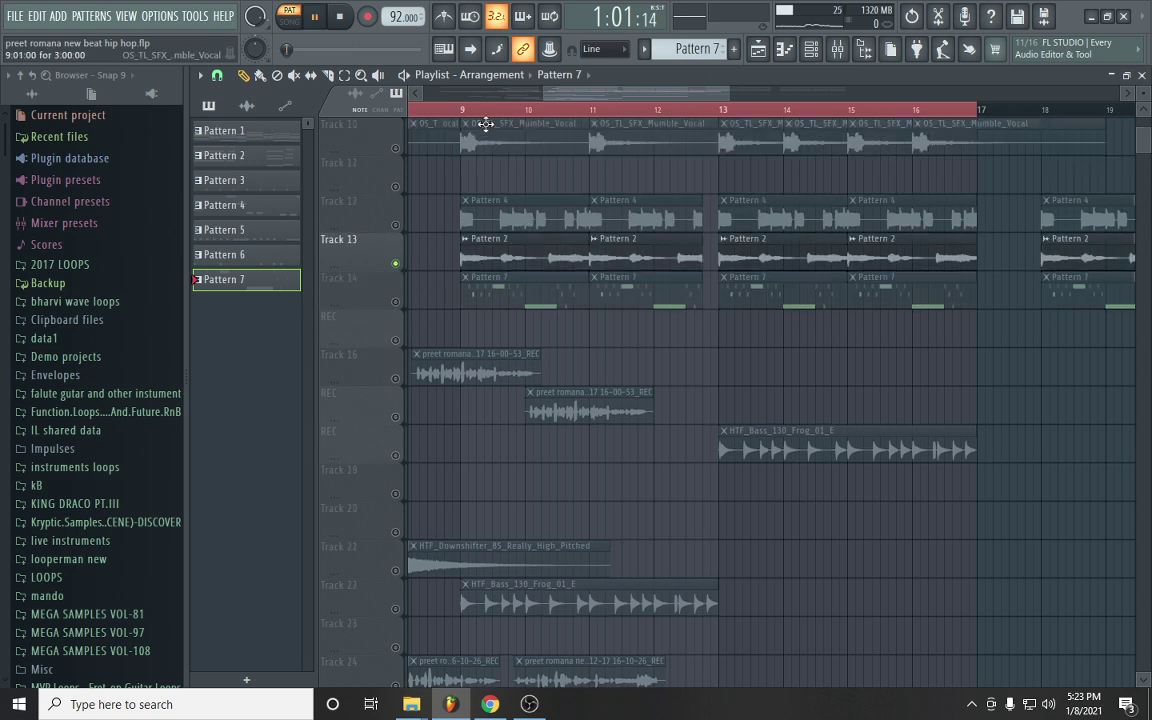
{"action": "left_click", "coordinate": [466, 113]}
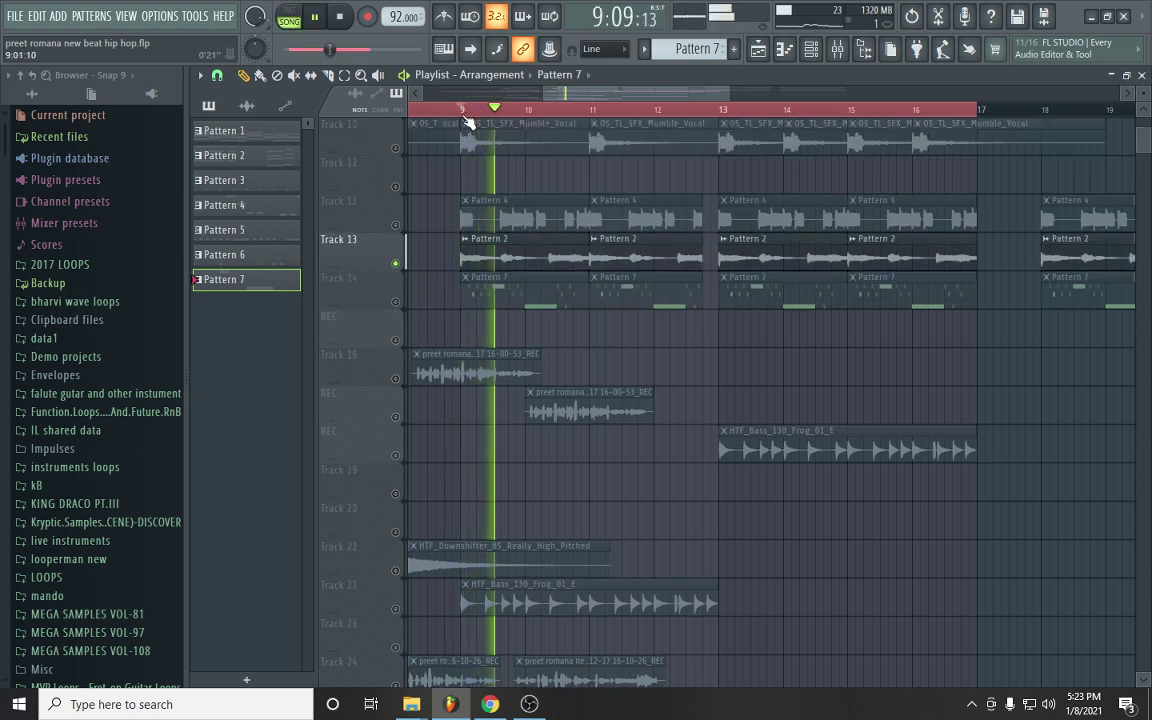
{"action": "left_click_drag", "start_coordinate": [547, 96], "coordinate": [508, 104]}
{"action": "scroll", "coordinate": [609, 266], "scroll_direction": "up", "scroll_amount": 9}
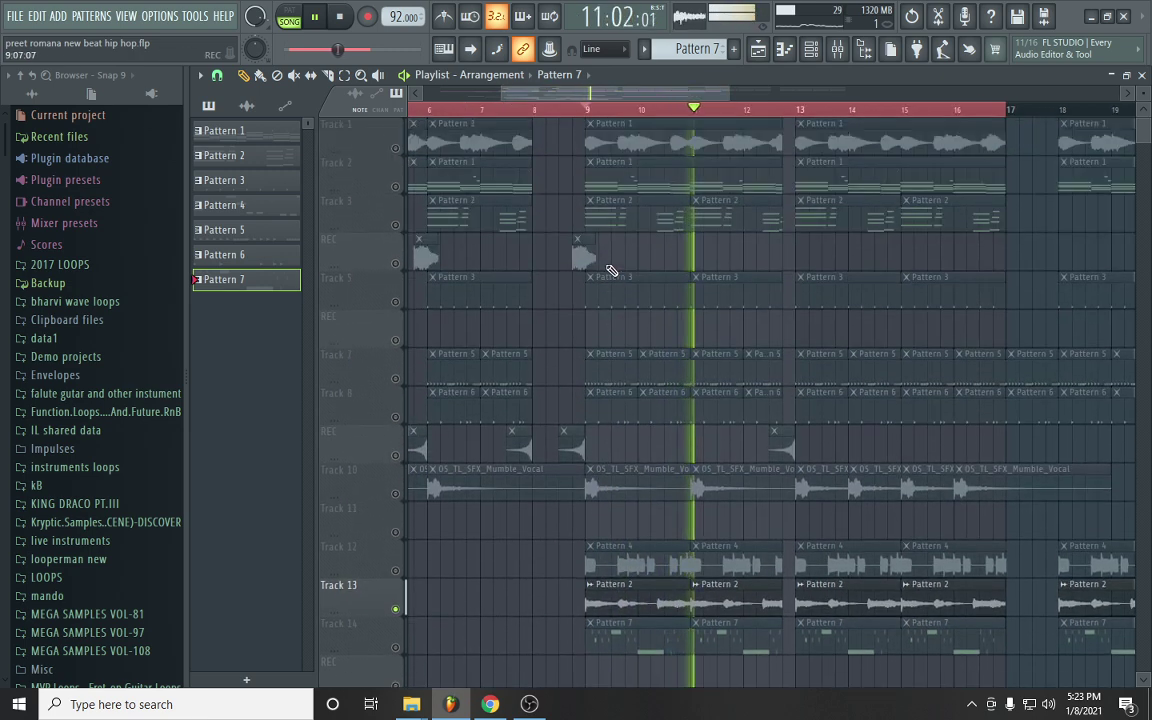
{"action": "scroll", "coordinate": [612, 268], "scroll_direction": "down", "scroll_amount": 6}
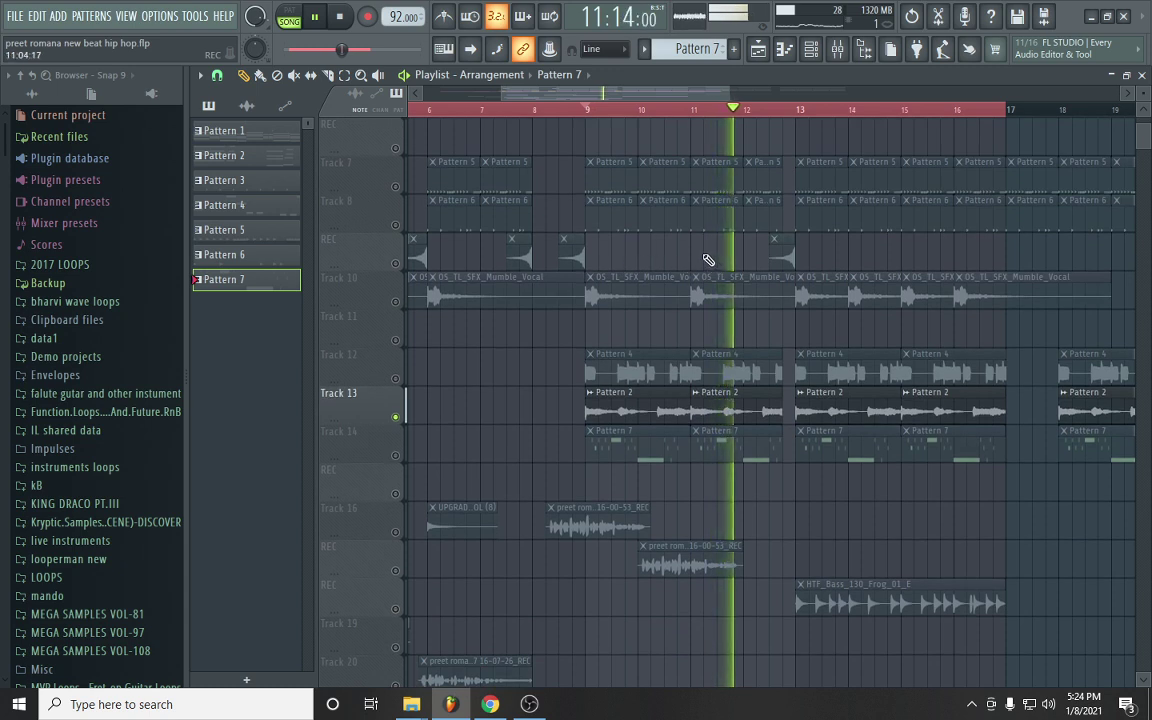
{"action": "key", "text": "space"}
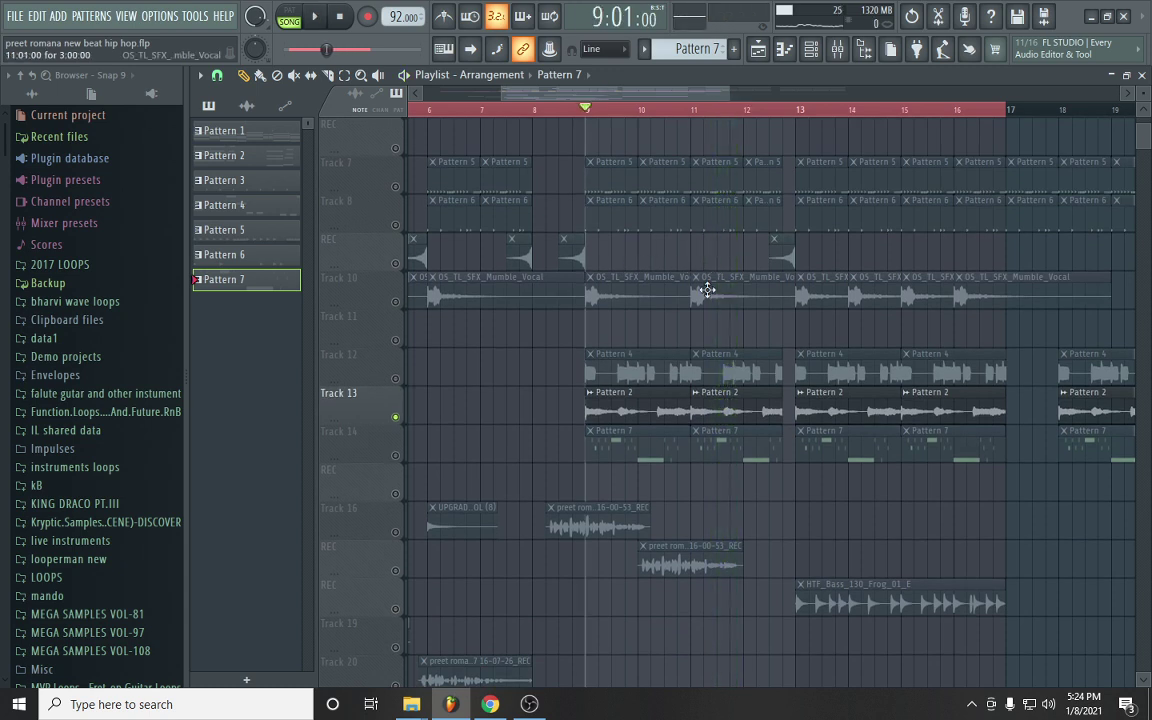
Solo Track 12 and briefly play its Pattern 4 audio clips from bar 9
{"action": "right_click", "coordinate": [388, 381]}
{"action": "left_click", "coordinate": [383, 381]}
{"action": "right_click", "coordinate": [398, 379]}
{"action": "key", "text": "space"}
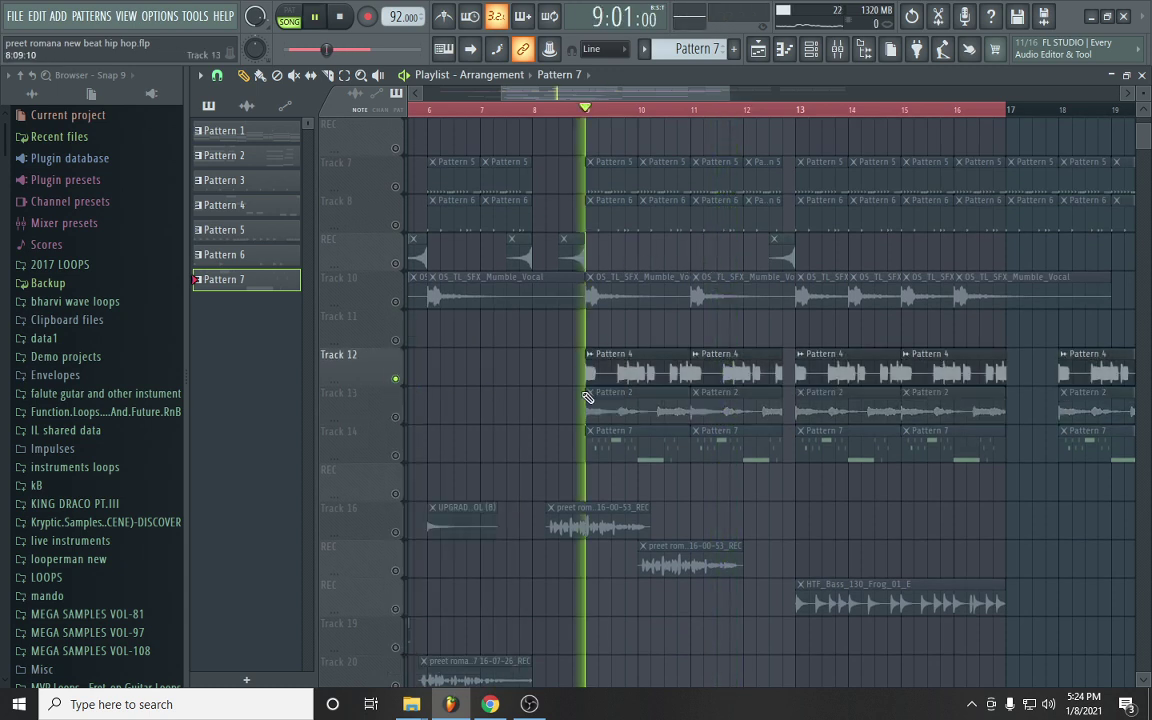
{"action": "key", "text": "space"}
Open the Pattern 4 audio clip and the channel rack, select Pattern 4, and play it in pattern mode
{"action": "double_click", "coordinate": [647, 371]}
{"action": "left_click", "coordinate": [810, 50]}
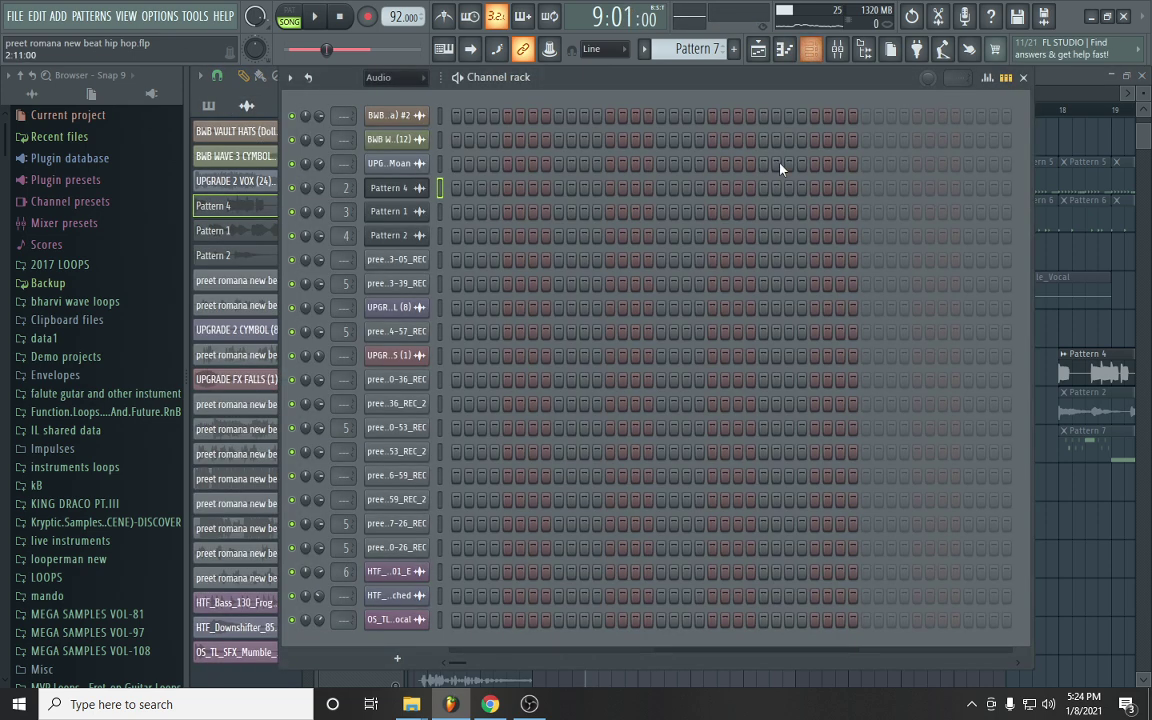
{"action": "scroll", "coordinate": [690, 44], "scroll_direction": "down", "scroll_amount": 1}
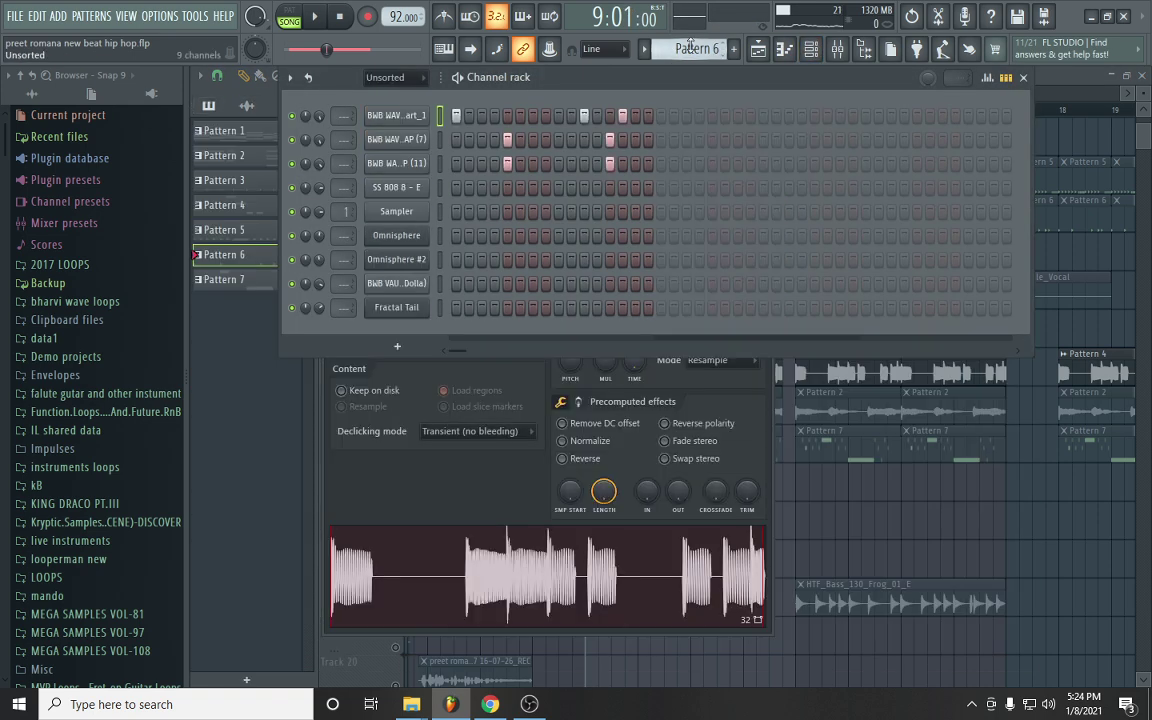
{"action": "scroll", "coordinate": [690, 44], "scroll_direction": "down", "scroll_amount": 2}
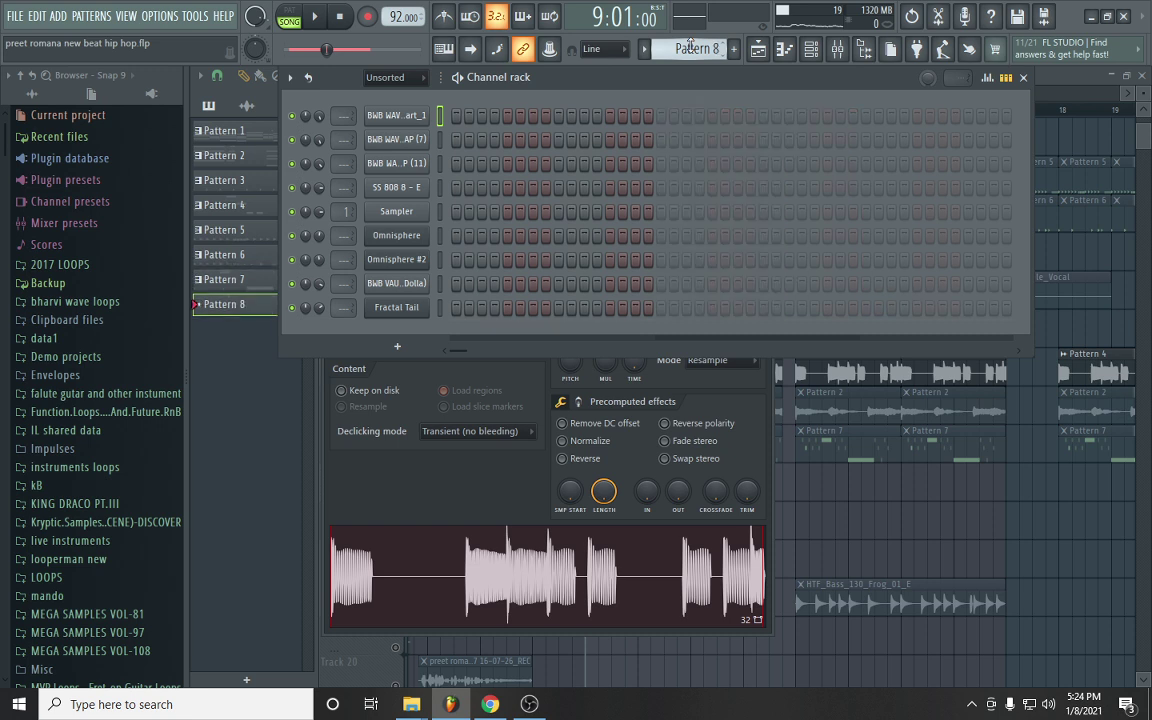
{"action": "scroll", "coordinate": [690, 44], "scroll_direction": "up", "scroll_amount": 3}
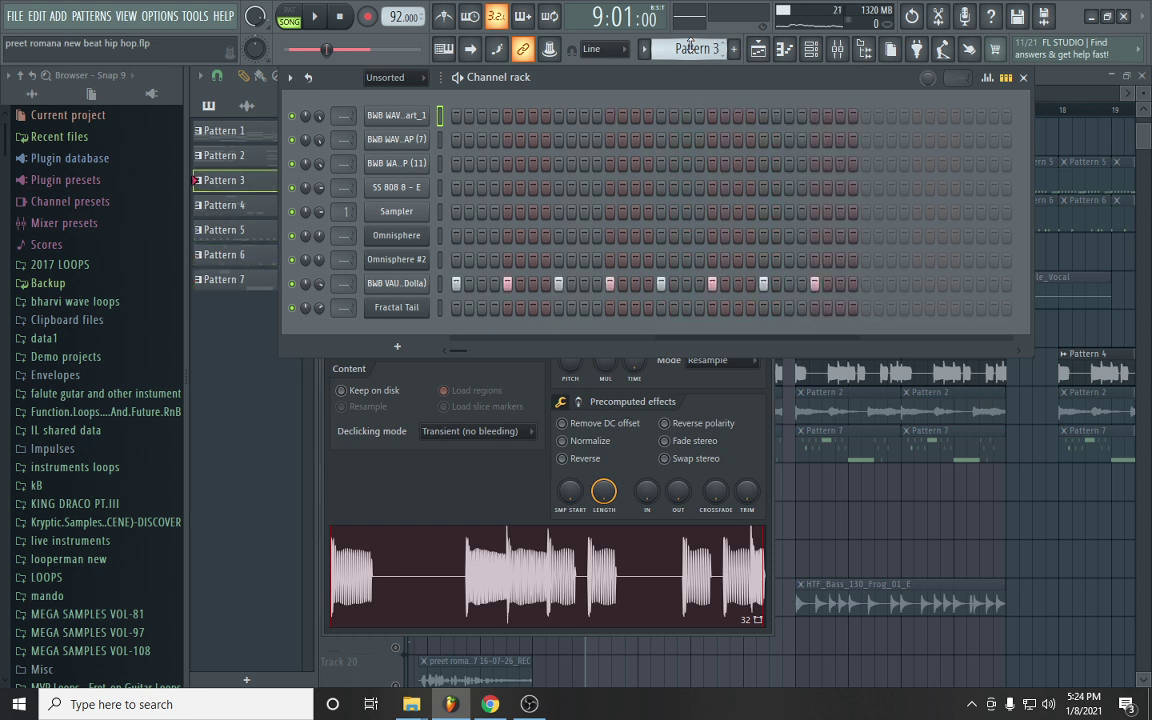
{"action": "scroll", "coordinate": [690, 44], "scroll_direction": "down", "scroll_amount": 1}
{"action": "key", "text": "l"}
{"action": "key", "text": "space"}
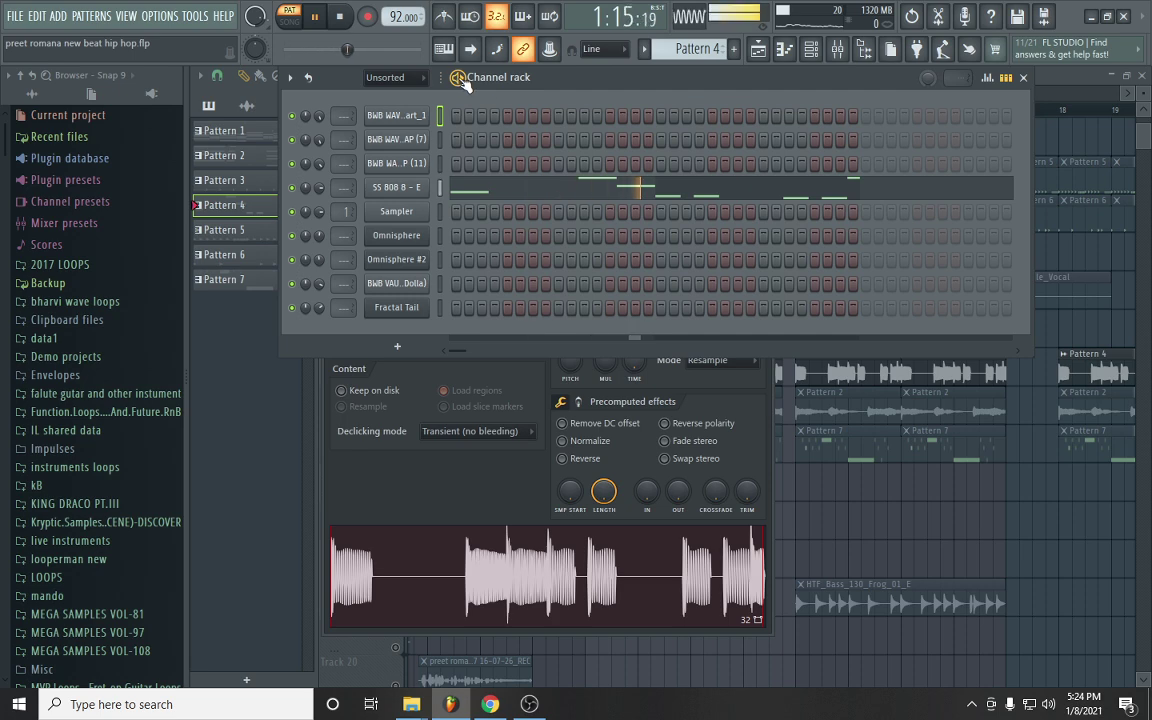
{"action": "key", "text": "space"}
Open the SS 808 8 - E channel in the piano roll, play its bass notes, and return to the playlist
{"action": "right_click", "coordinate": [416, 188]}
{"action": "left_click", "coordinate": [449, 187]}
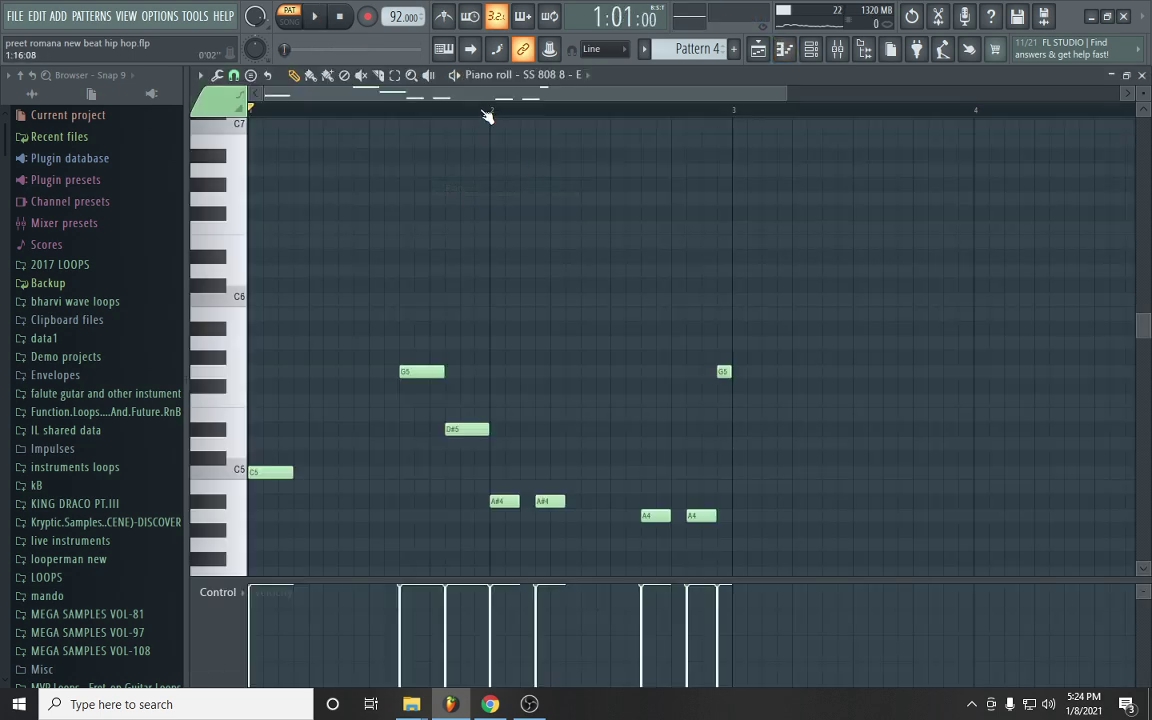
{"action": "left_click", "coordinate": [456, 76]}
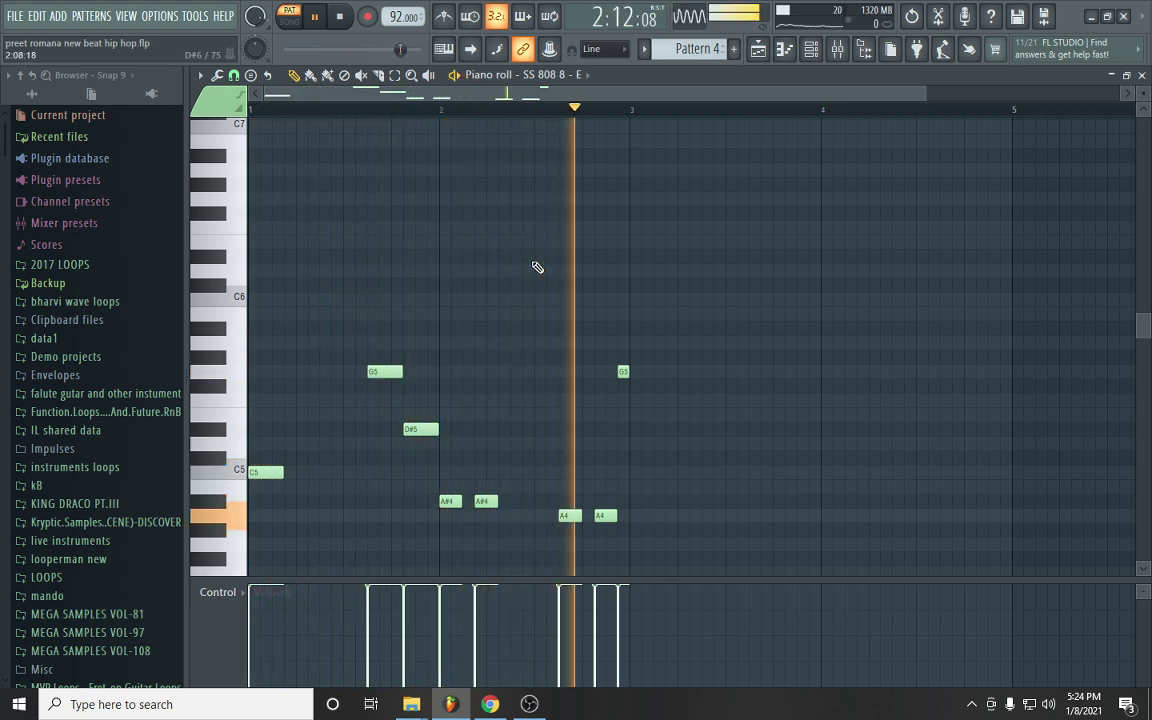
{"action": "left_click", "coordinate": [765, 52]}
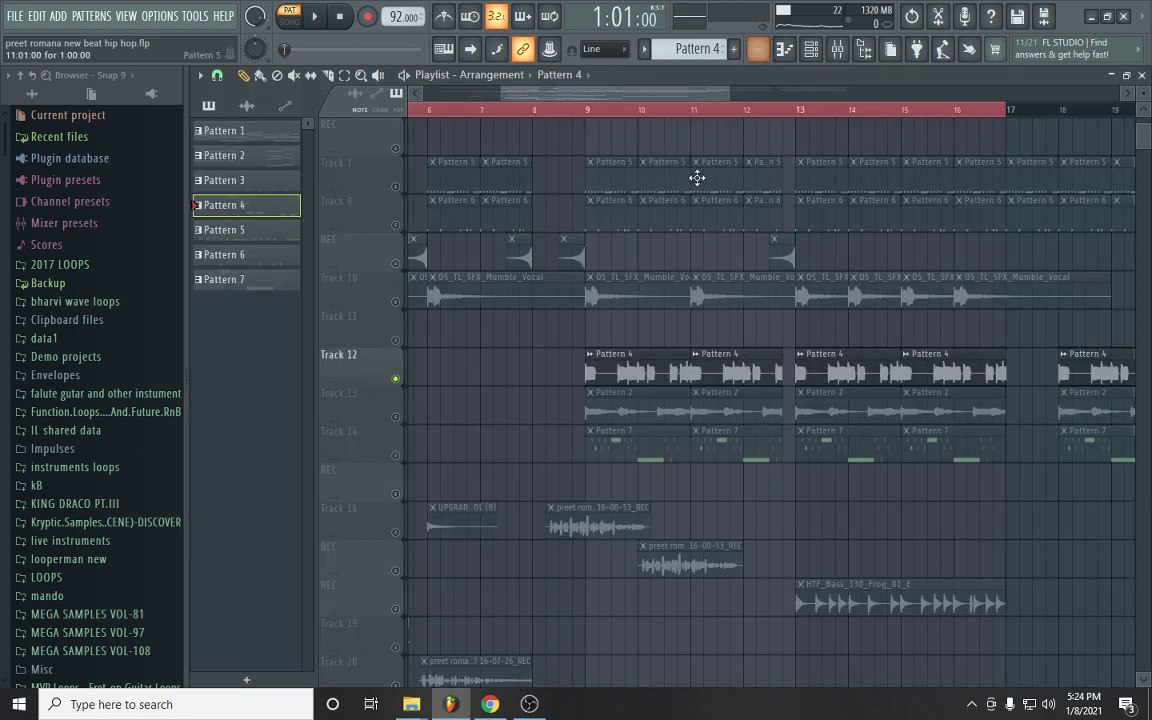
Inspect the sample settings of the Pattern 4 audio clip on Track 12, and return to the playlist
{"action": "scroll", "coordinate": [645, 293], "scroll_direction": "down", "scroll_amount": 2}
{"action": "double_click", "coordinate": [618, 258]}
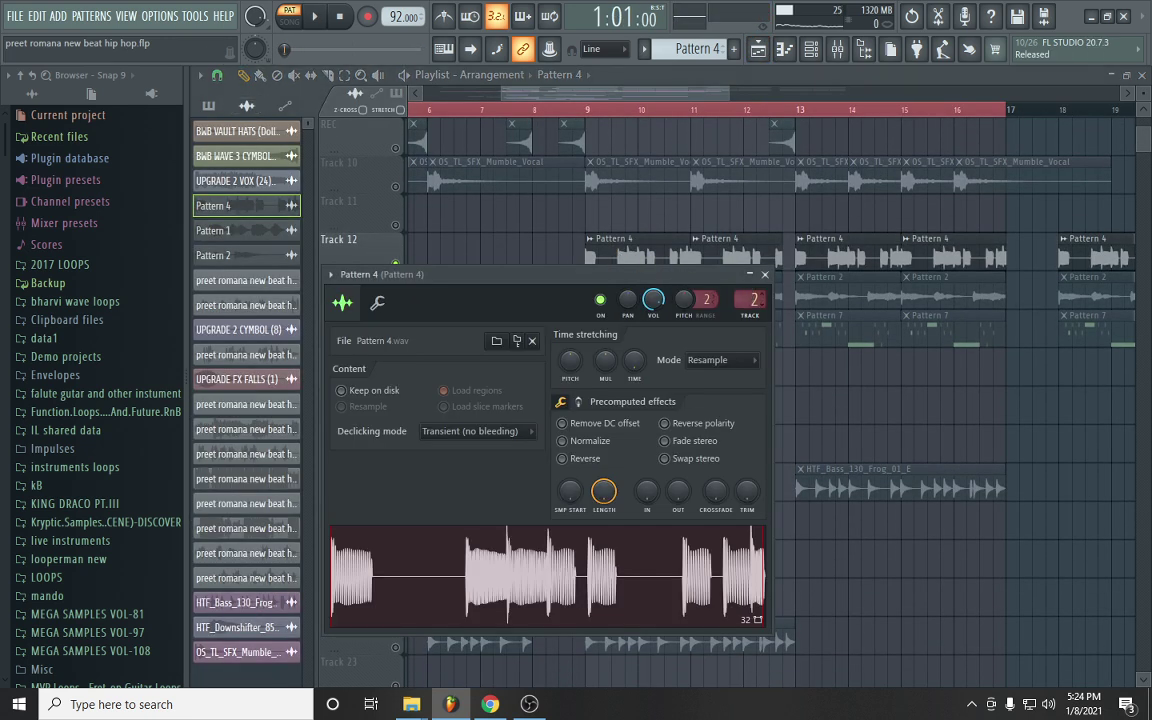
{"action": "left_click", "coordinate": [752, 298]}
{"action": "left_click", "coordinate": [758, 49]}
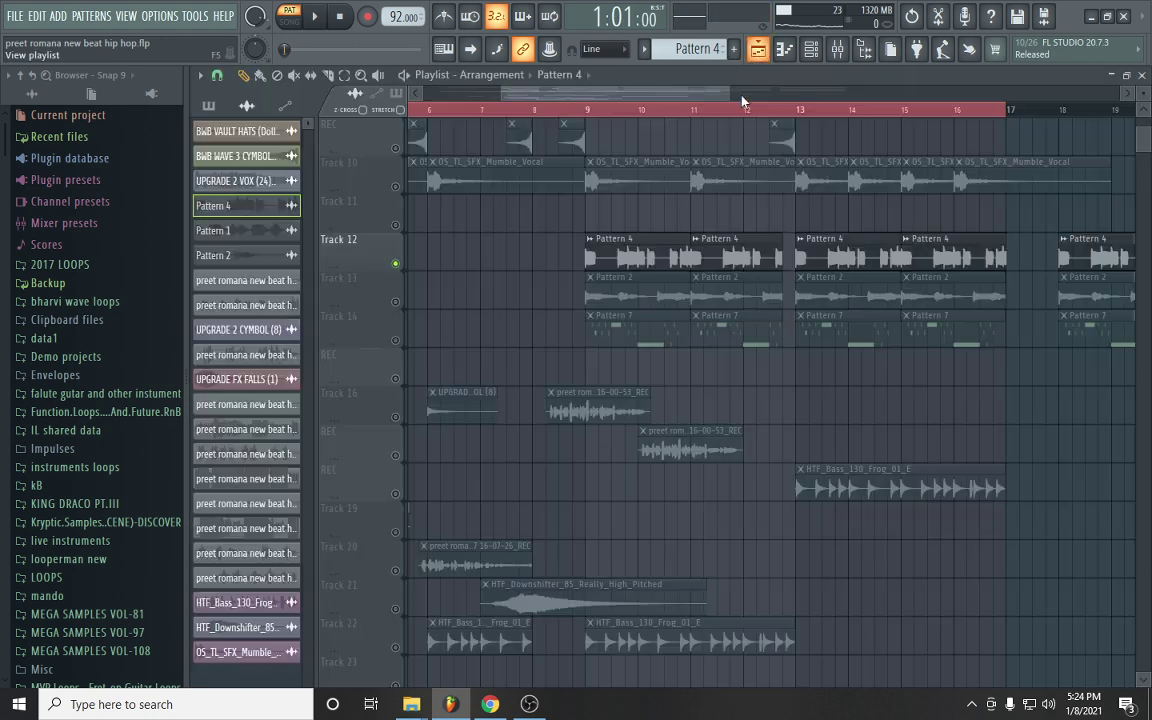
Play the soloed Track 12 in song mode from just before bar 9 past bar 11, and stop it
{"action": "right_click", "coordinate": [396, 266]}
{"action": "right_click", "coordinate": [396, 264]}
{"action": "key", "text": "space"}
{"action": "scroll", "coordinate": [637, 108], "scroll_direction": "down", "scroll_amount": 1}
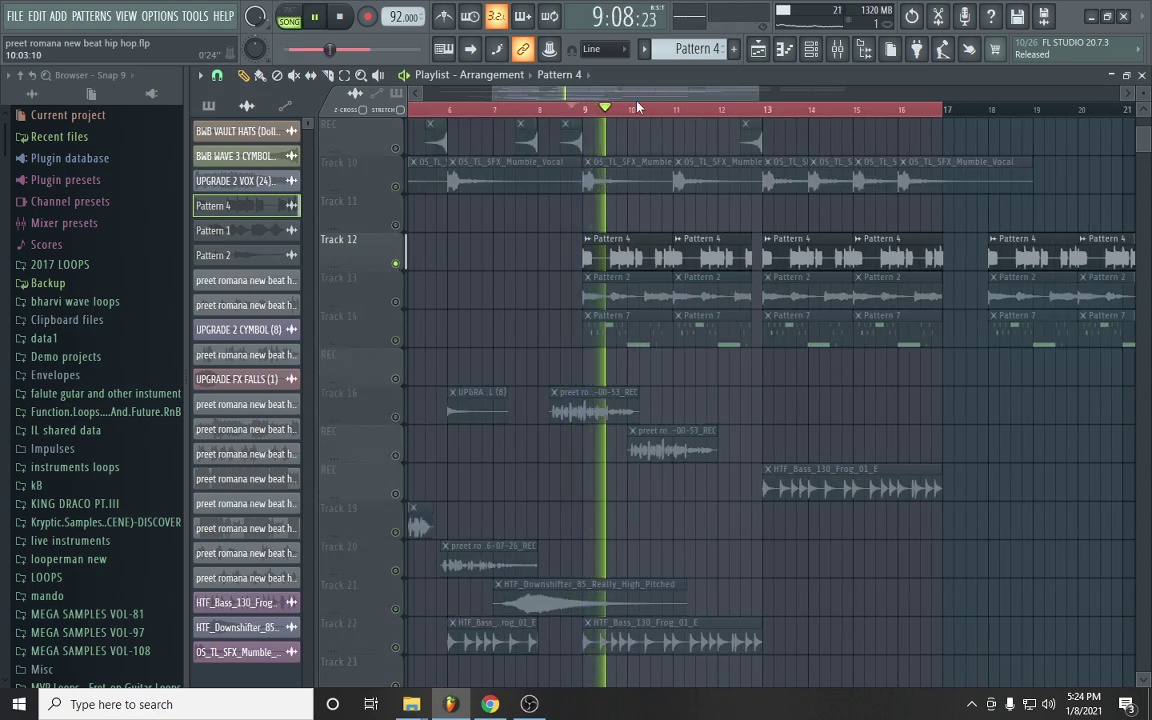
{"action": "scroll", "coordinate": [800, 109], "scroll_direction": "up", "scroll_amount": 3}
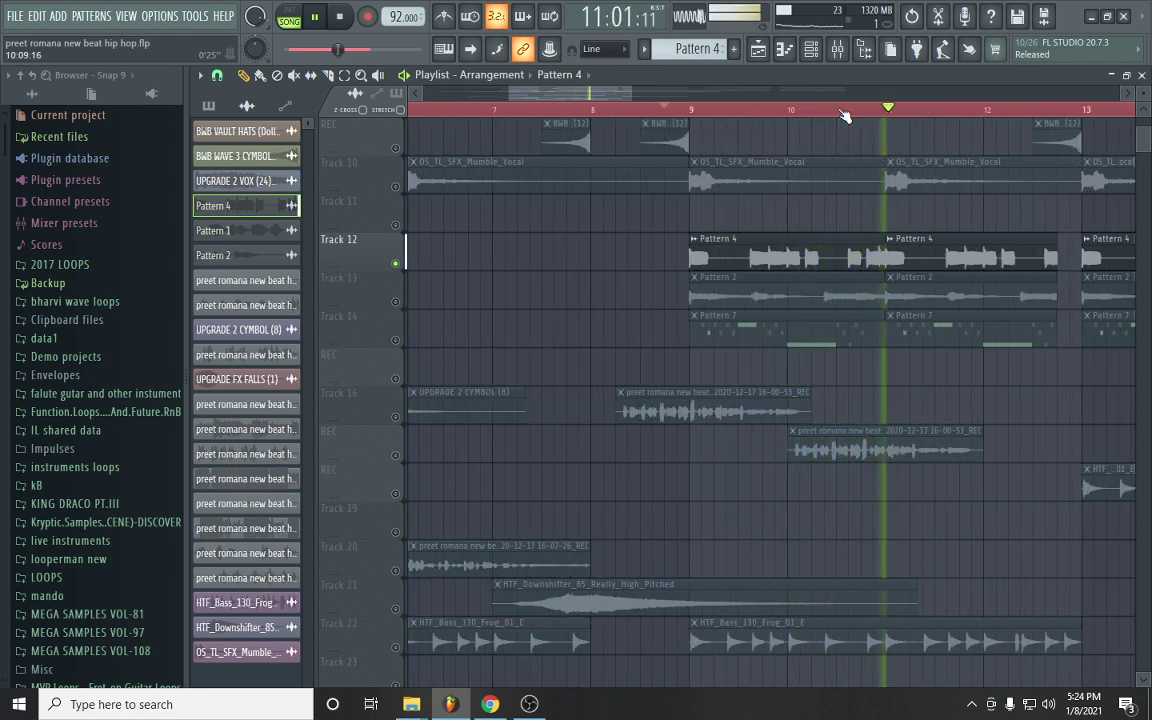
{"action": "key", "text": "space"}
{"action": "scroll", "coordinate": [850, 112], "scroll_direction": "down", "scroll_amount": 3}
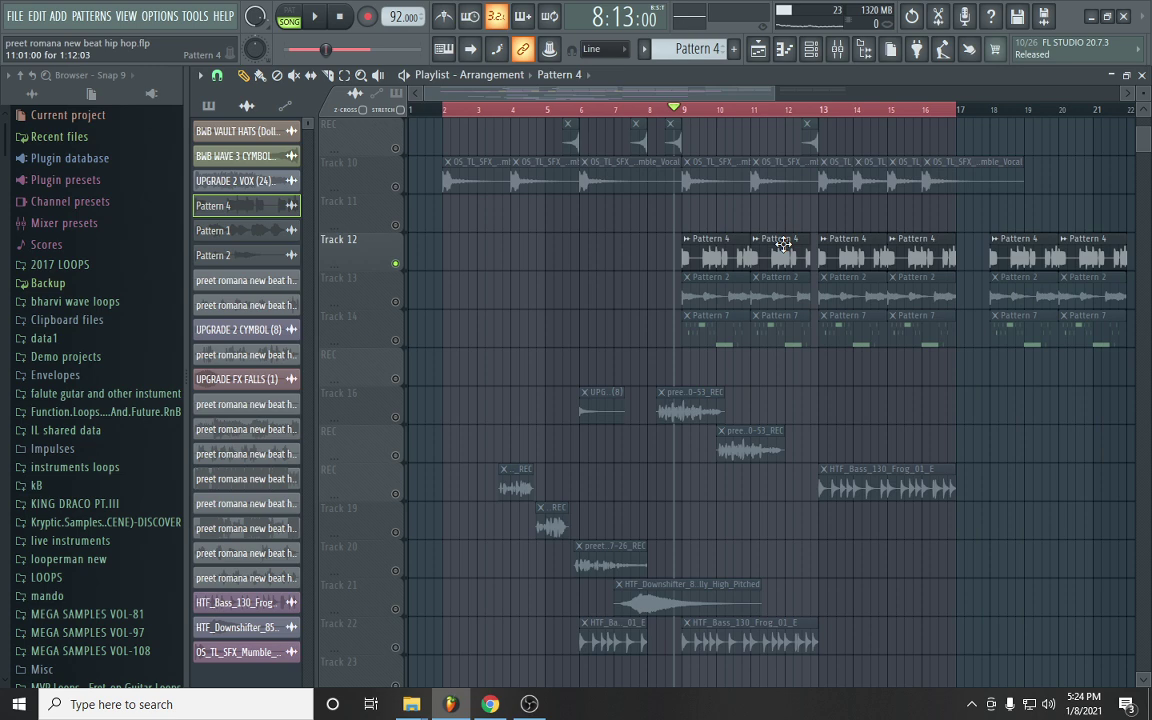
Move the playback position to bar 9 and leave only Tracks 7 and 8 enabled, playing briefly
{"action": "scroll", "coordinate": [760, 300], "scroll_direction": "up", "scroll_amount": 3}
{"action": "scroll", "coordinate": [450, 285], "scroll_direction": "up", "scroll_amount": 2}
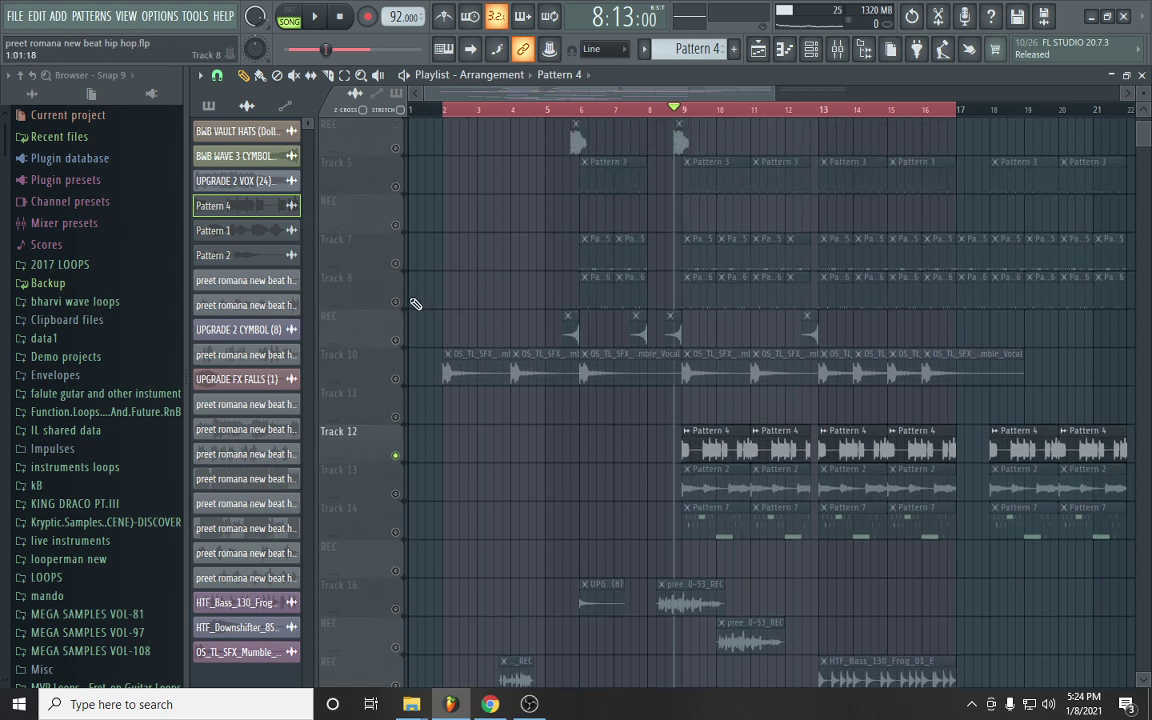
{"action": "left_click_drag", "start_coordinate": [677, 110], "coordinate": [683, 110]}
{"action": "key", "text": "space"}
{"action": "scroll", "coordinate": [719, 109], "scroll_direction": "up", "scroll_amount": 3}
{"action": "key", "text": "space"}
{"action": "left_click", "coordinate": [396, 263]}
{"action": "scroll", "coordinate": [397, 262], "scroll_direction": "up", "scroll_amount": 3}
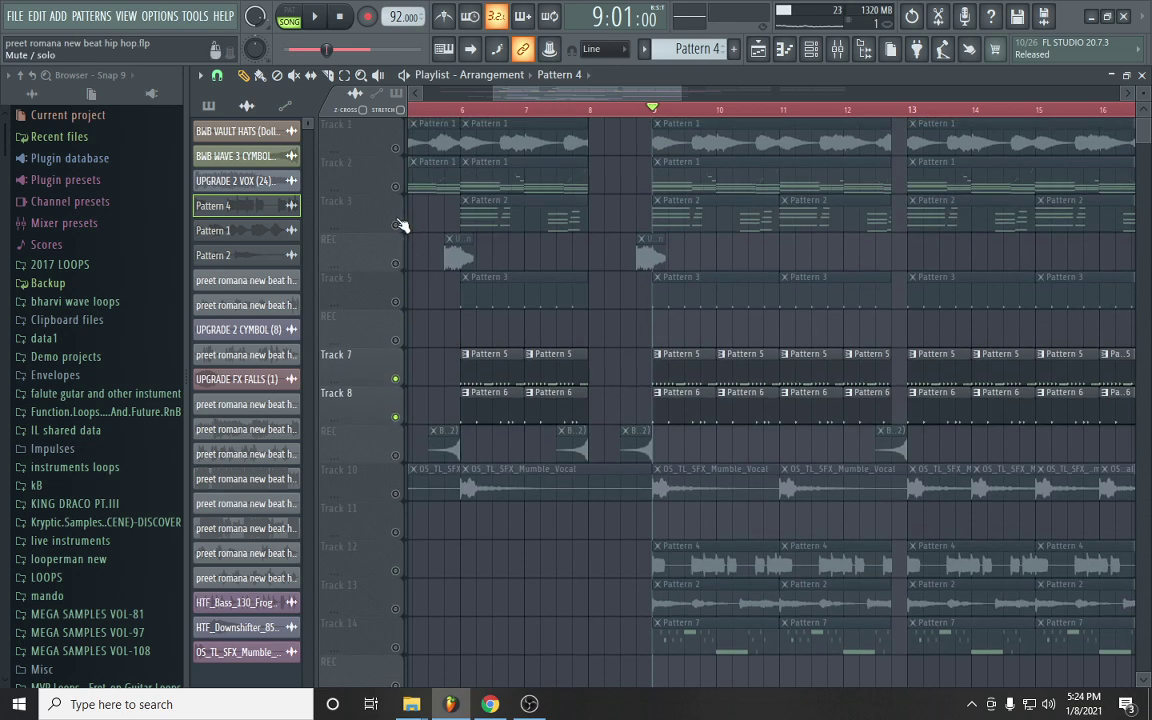
Bring all tracks back in and play the full arrangement from just before bar 9
{"action": "right_click", "coordinate": [396, 224]}
{"action": "right_click", "coordinate": [396, 225]}
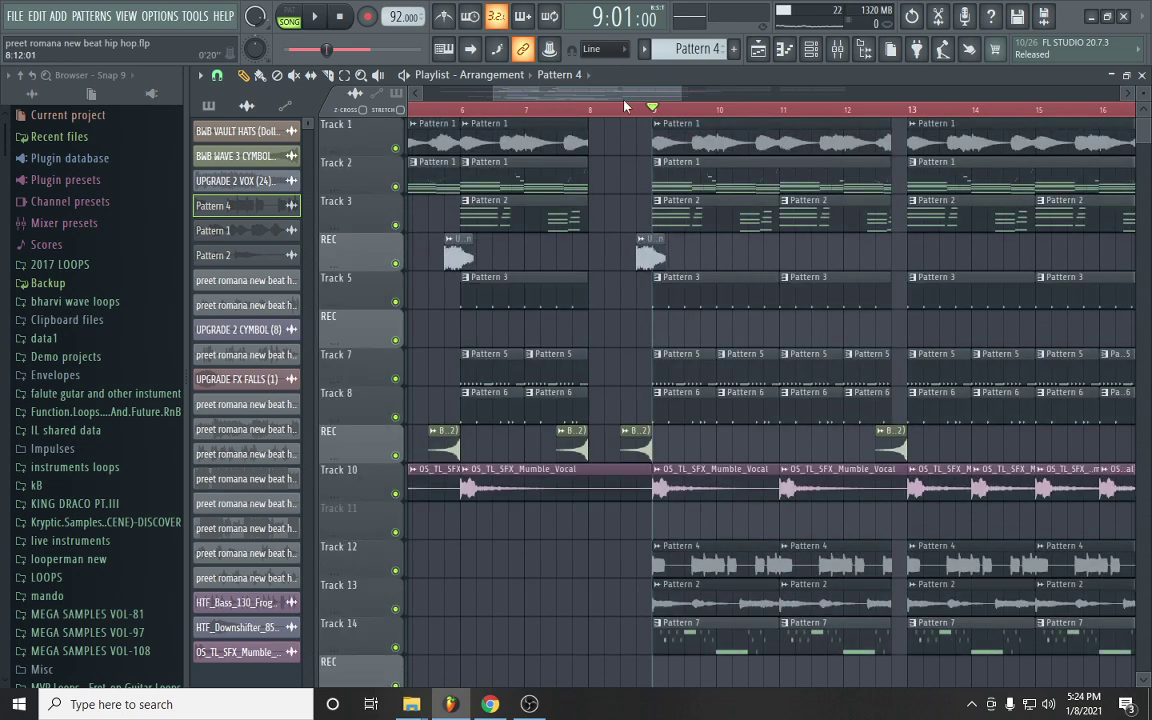
{"action": "key", "text": "space"}
{"action": "scroll", "coordinate": [605, 110], "scroll_direction": "down", "scroll_amount": 2}
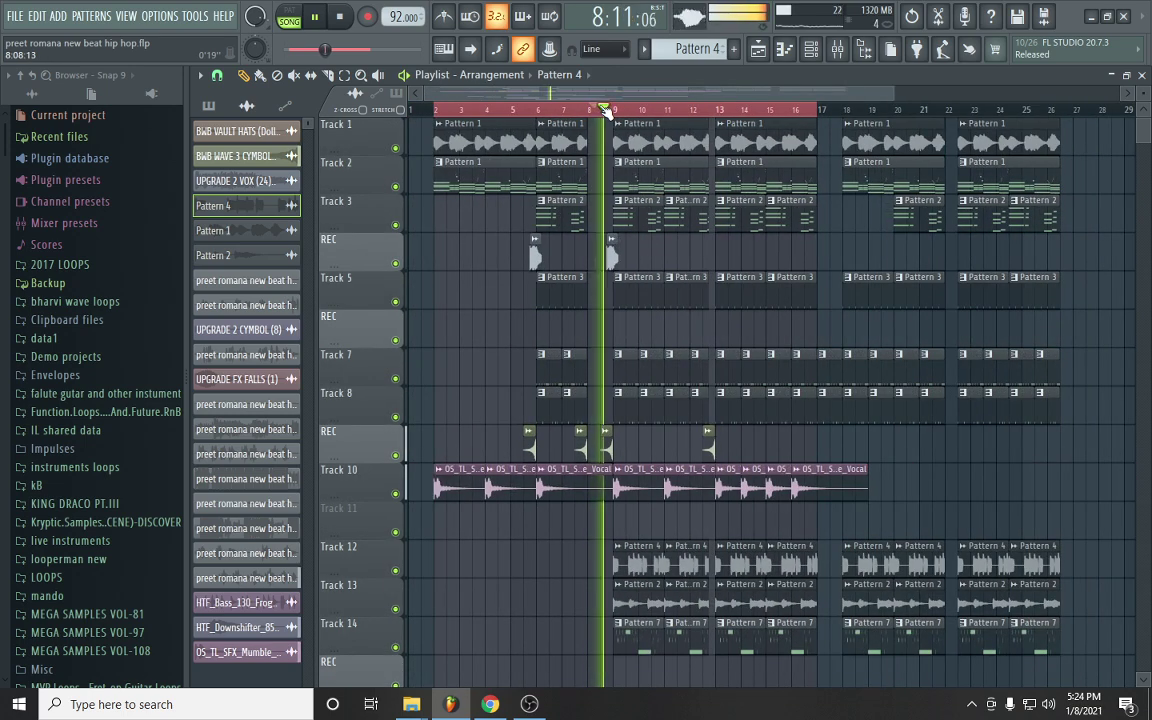
{"action": "scroll", "coordinate": [605, 110], "scroll_direction": "down", "scroll_amount": 2}
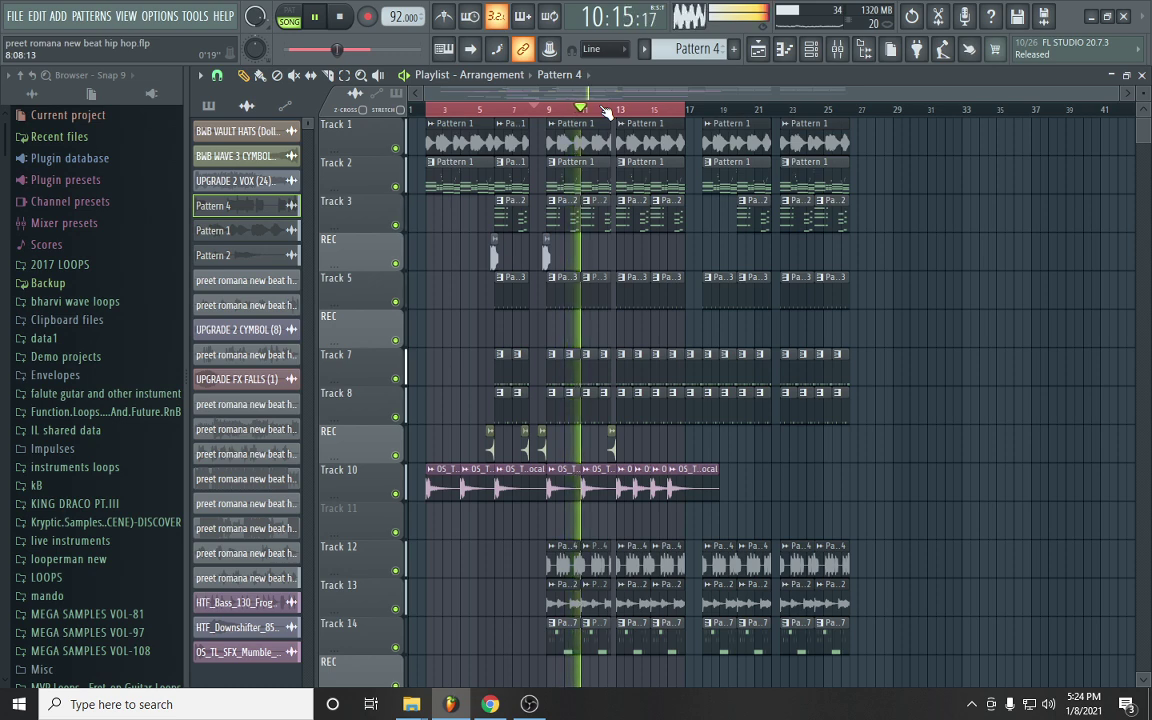
Follow the full arrangement's playback through the playlist's upper and lower tracks from bar 10 to bar 16
{"action": "scroll", "coordinate": [607, 112], "scroll_direction": "up", "scroll_amount": 1}
{"action": "scroll", "coordinate": [607, 112], "scroll_direction": "up", "scroll_amount": 1}
{"action": "scroll", "coordinate": [612, 267], "scroll_direction": "down", "scroll_amount": 5}
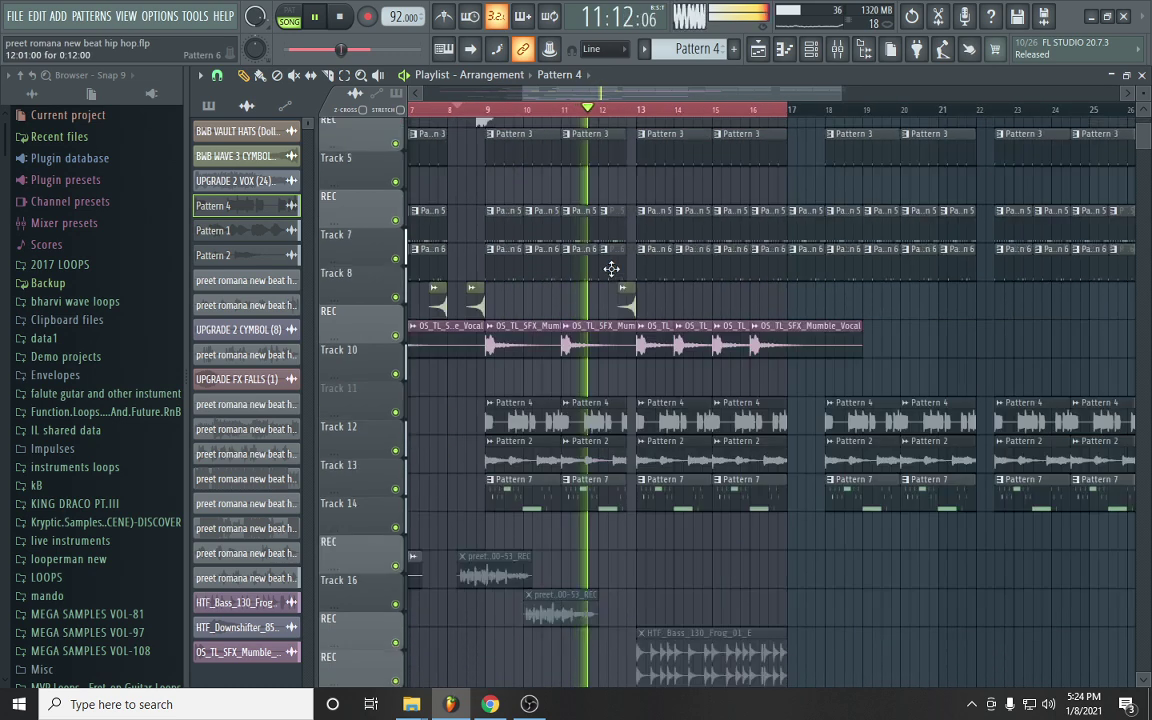
{"action": "scroll", "coordinate": [611, 270], "scroll_direction": "down", "scroll_amount": 2}
{"action": "scroll", "coordinate": [611, 270], "scroll_direction": "up", "scroll_amount": 6}
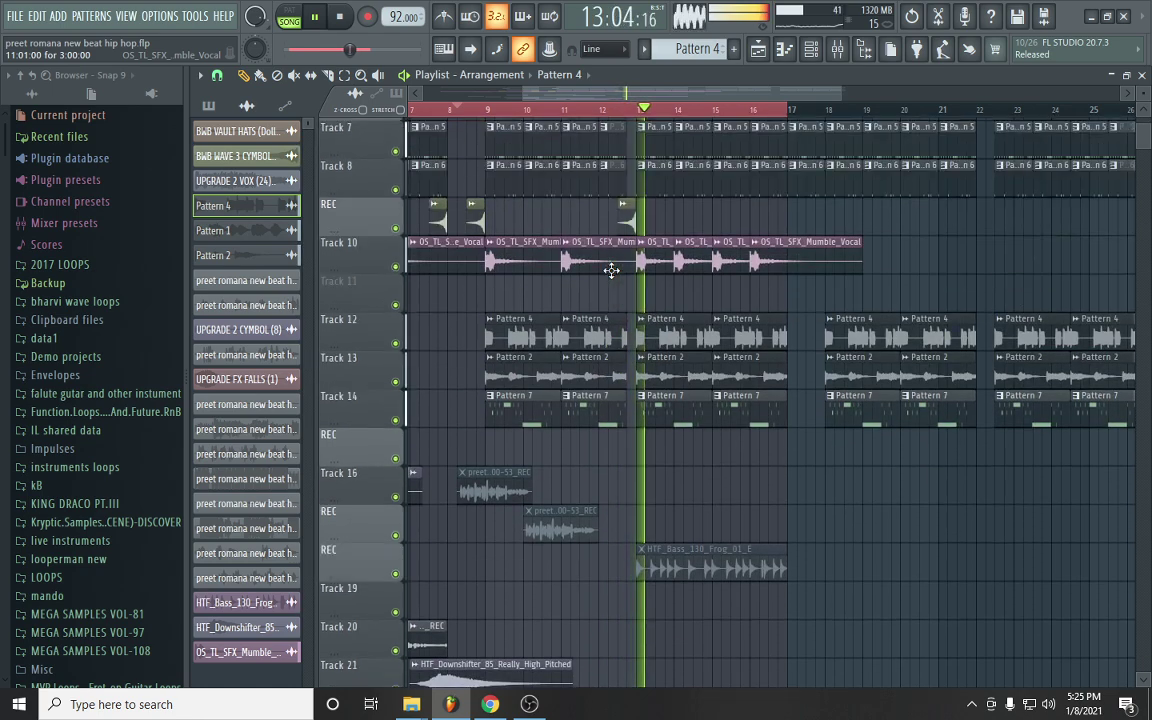
{"action": "scroll", "coordinate": [655, 113], "scroll_direction": "down", "scroll_amount": 3}
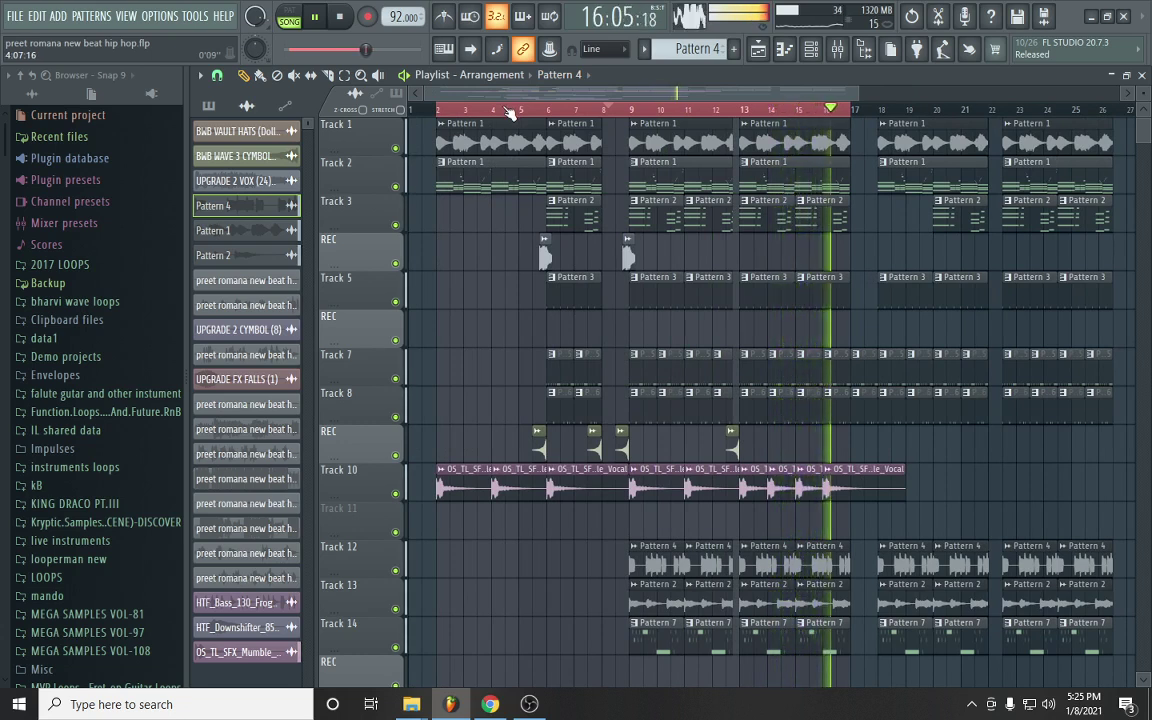
Stop the arrangement's playback and switch to OBS Studio
{"action": "key", "text": "space"}
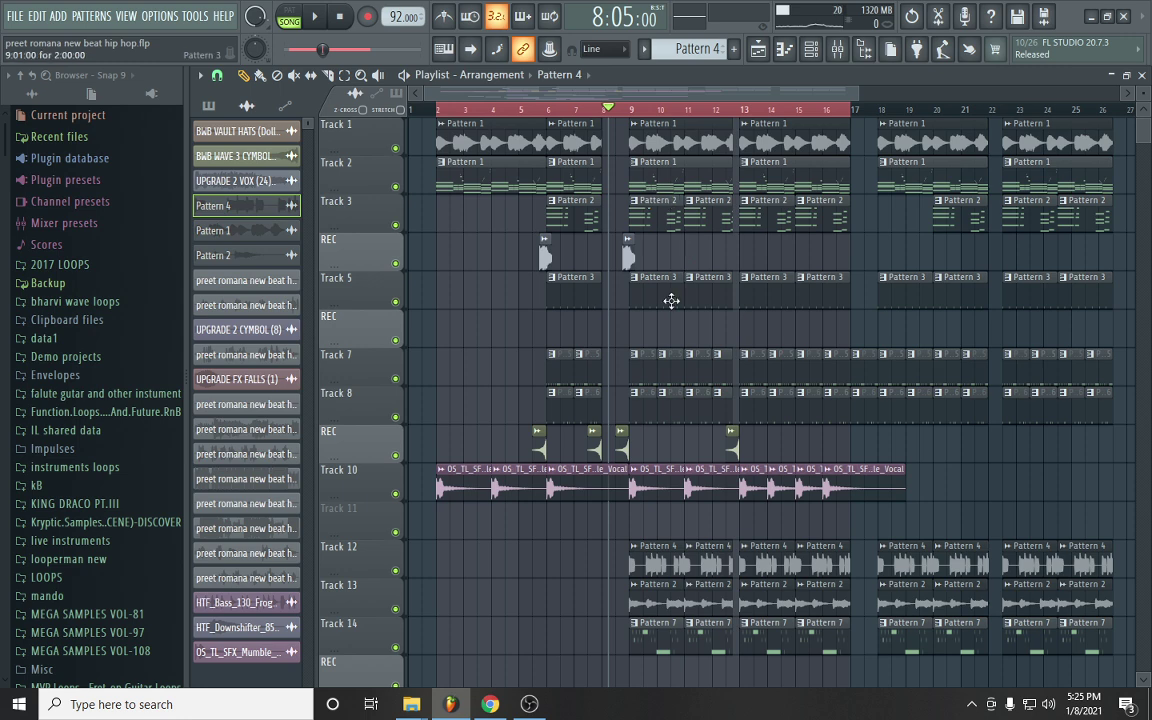
{"action": "left_click", "coordinate": [540, 704]}
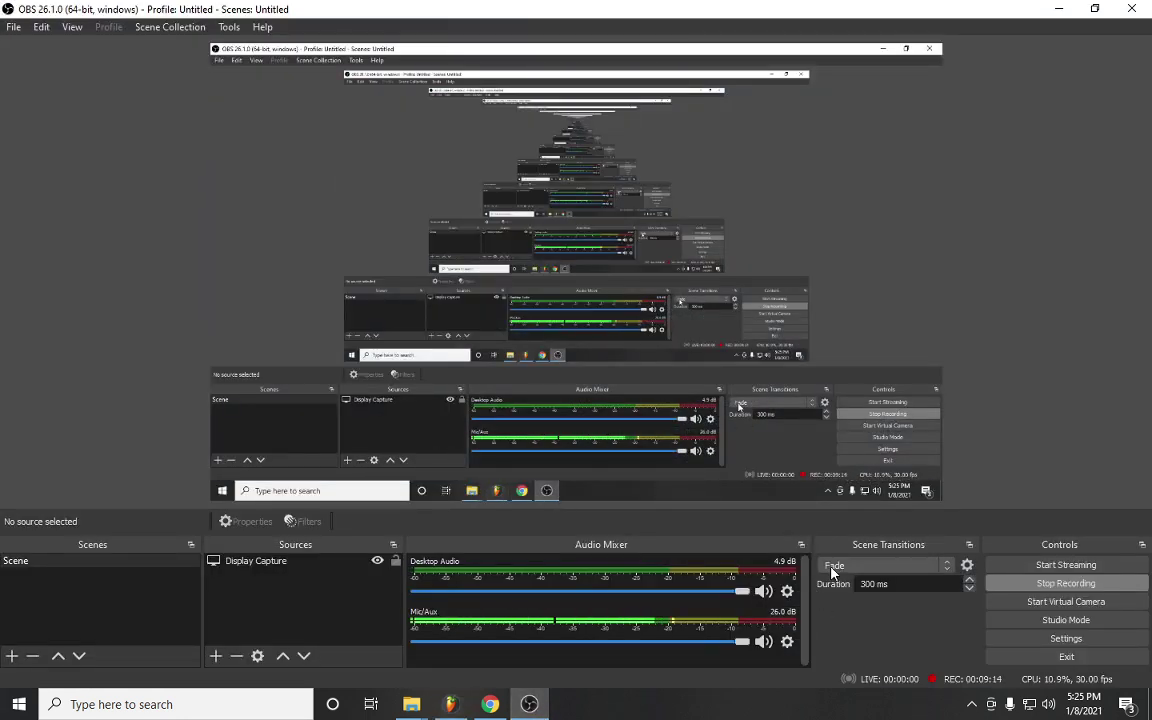